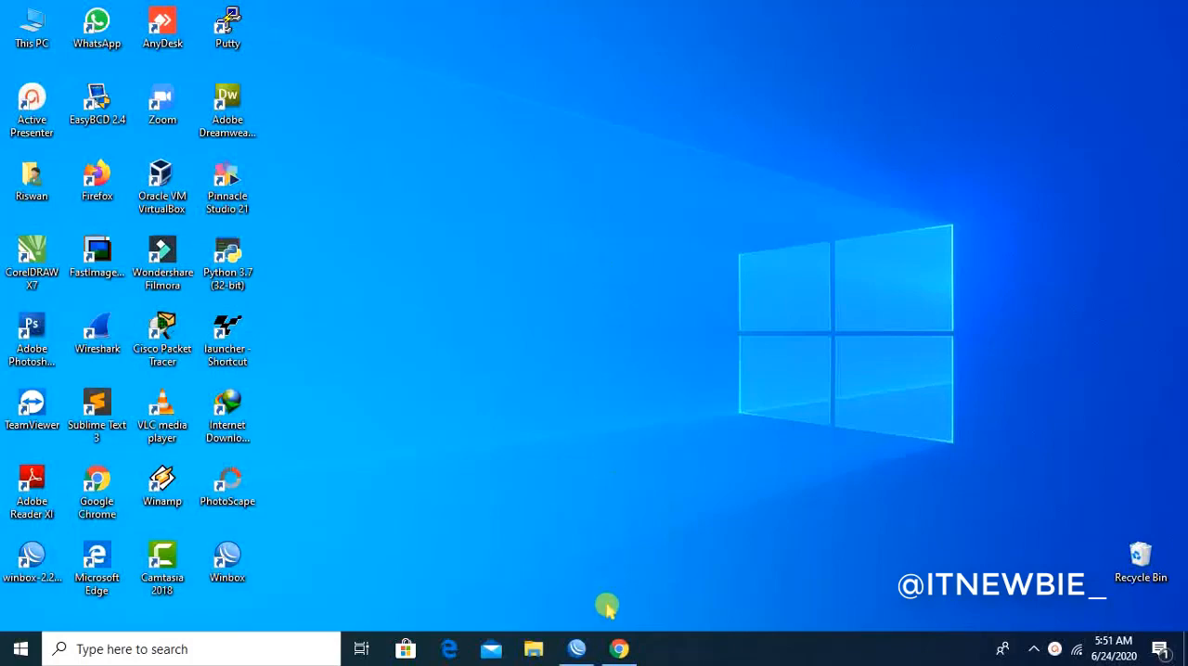
- Switch to Google Chrome and load google.com
{"action": "left_click", "coordinate": [619, 649]}
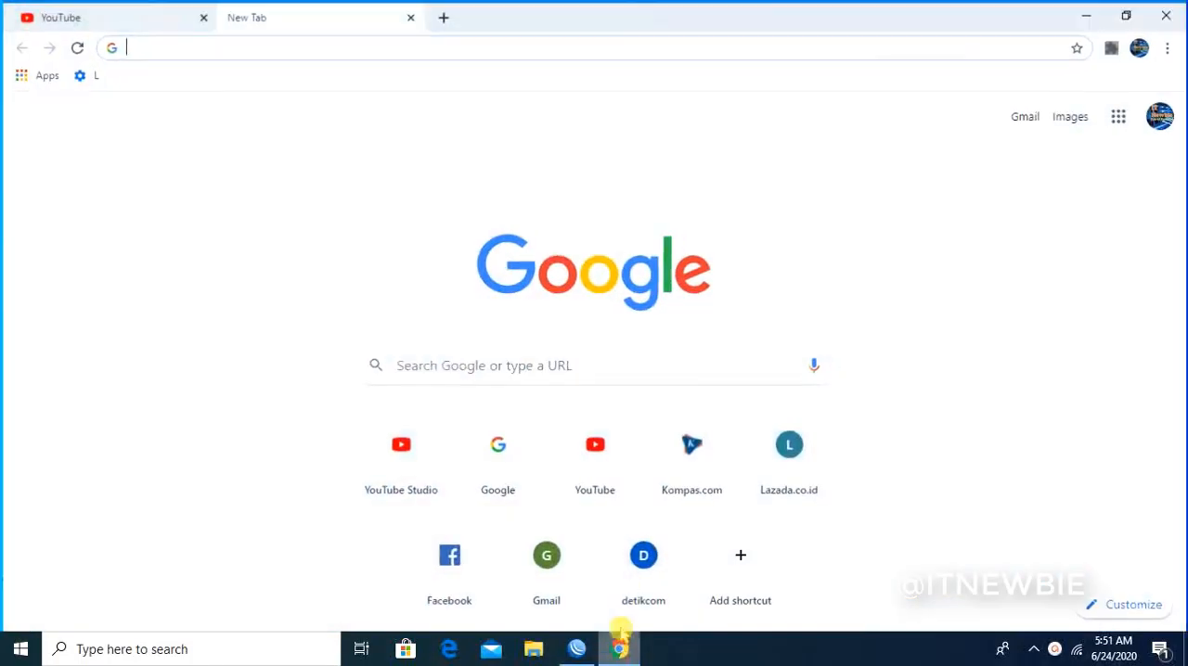
{"action": "left_click", "coordinate": [247, 41]}
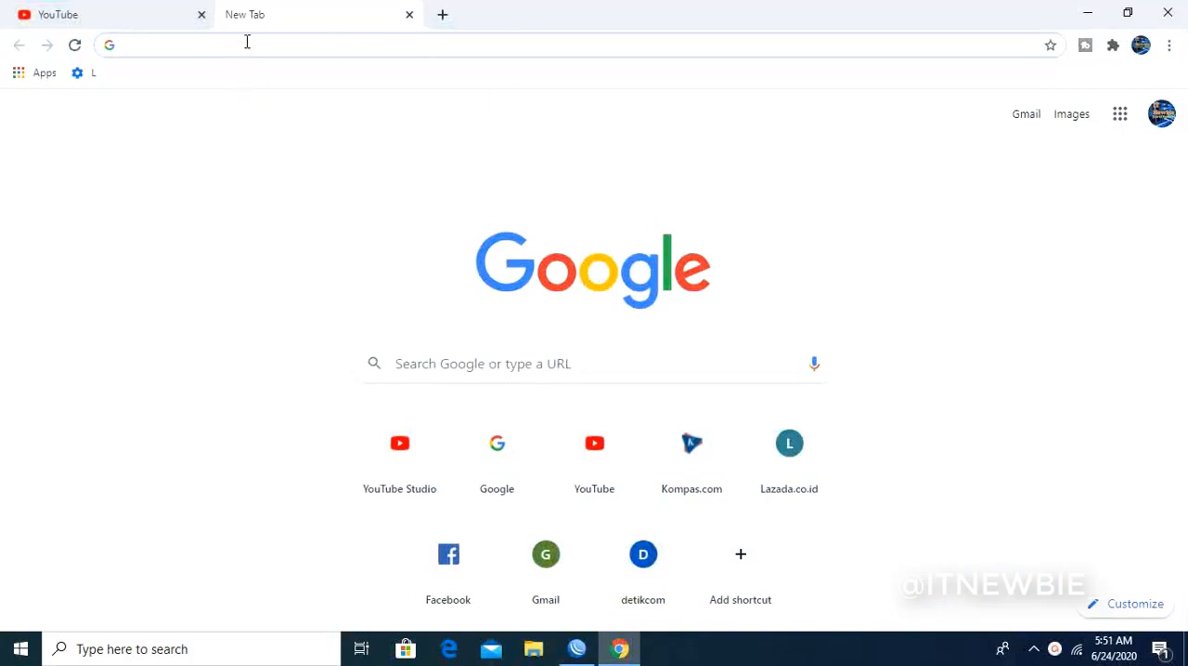
{"action": "type", "text": "google.com"}
{"action": "key", "text": "Return"}
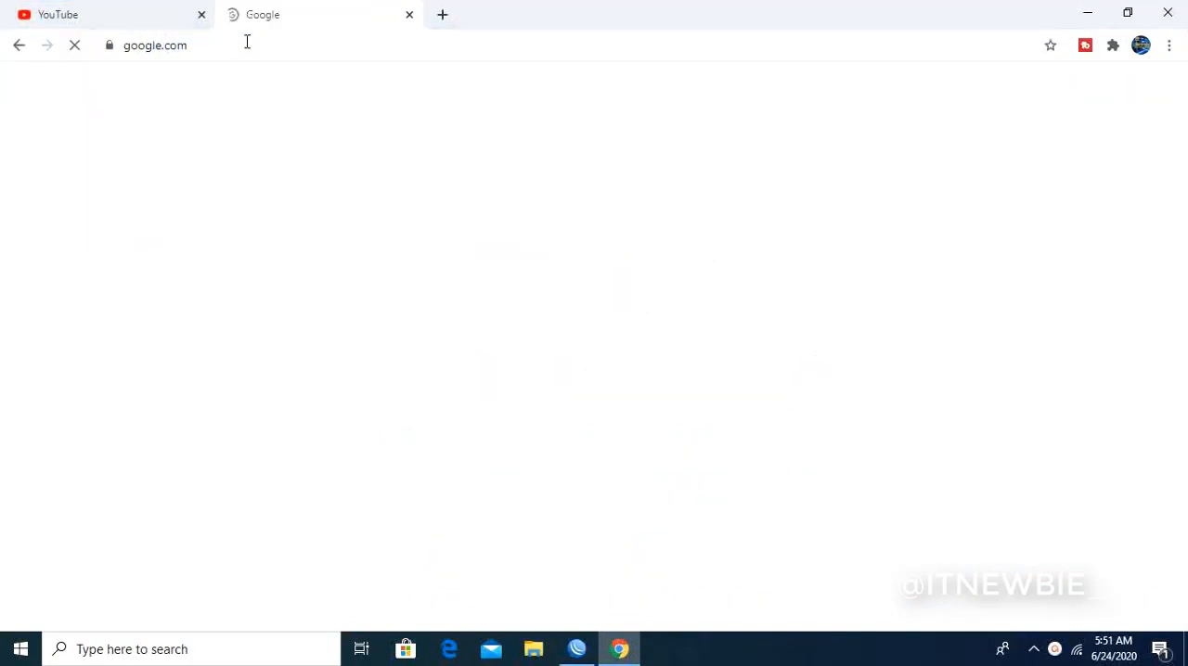
- Search Google for "wireless adalah" to read its definition, and minimize the browser
{"action": "type", "text": "wire"}
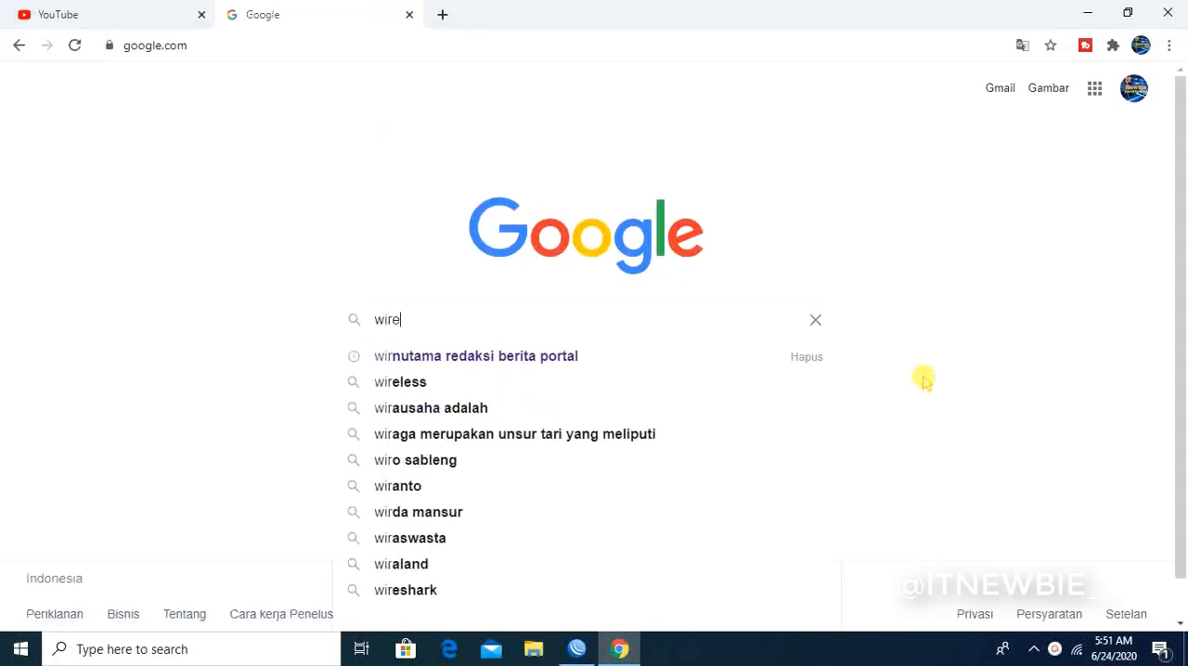
{"action": "type", "text": "less adala"}
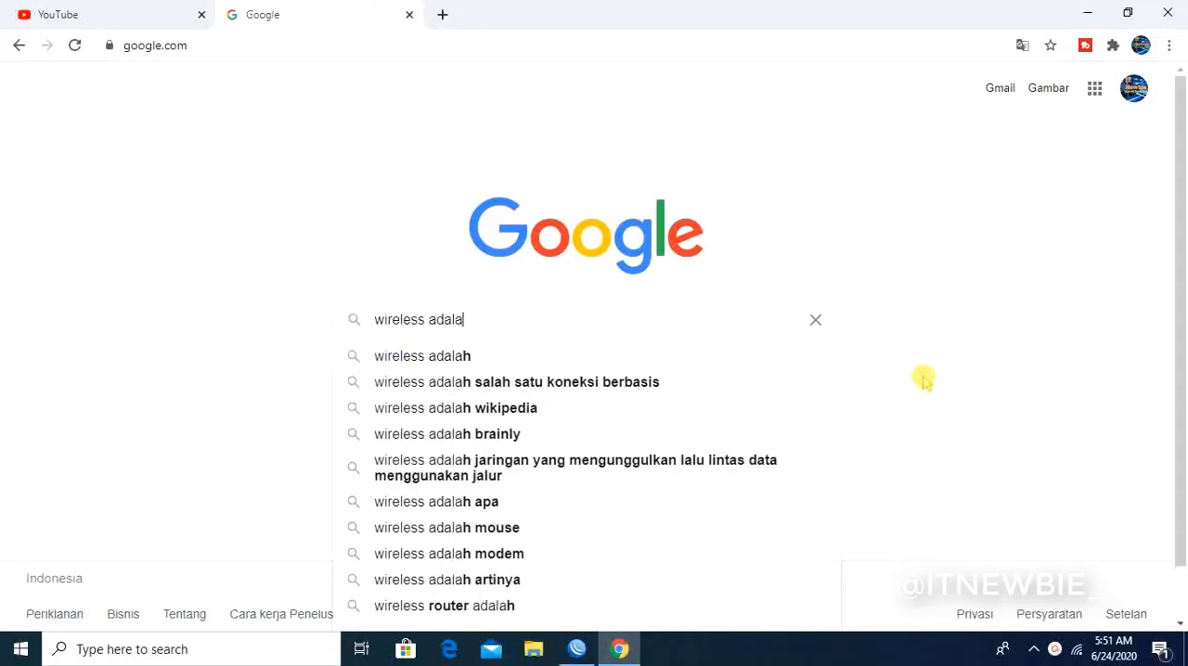
{"action": "type", "text": "h"}
{"action": "key", "text": "Return"}
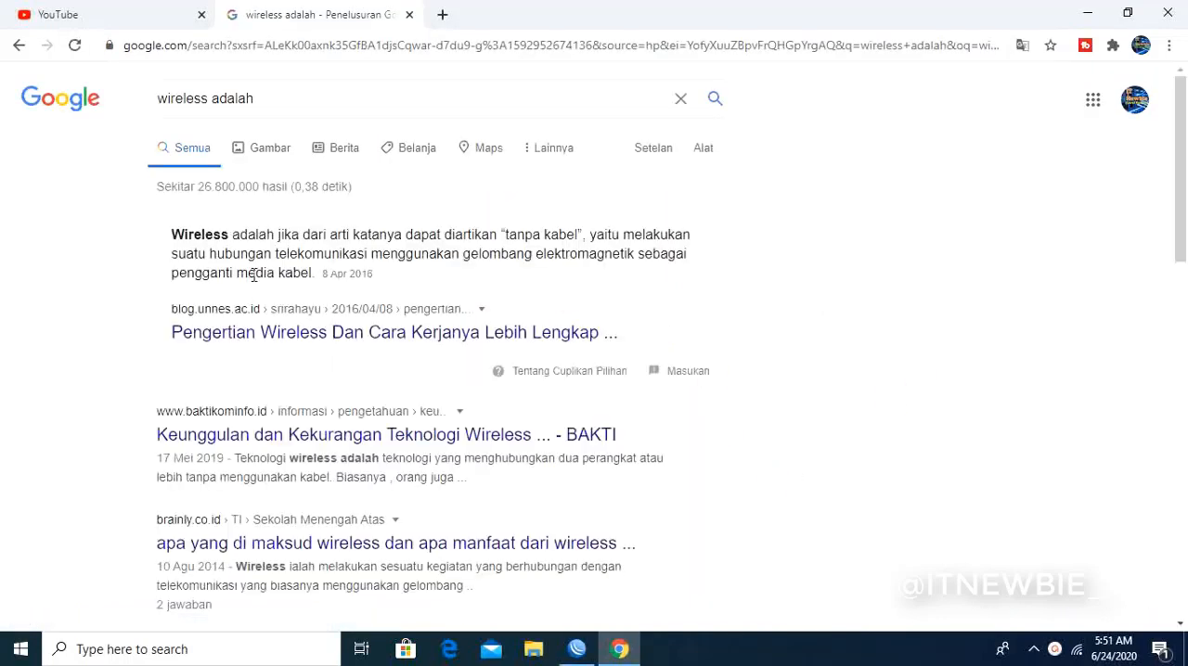
{"action": "left_click", "coordinate": [390, 245]}
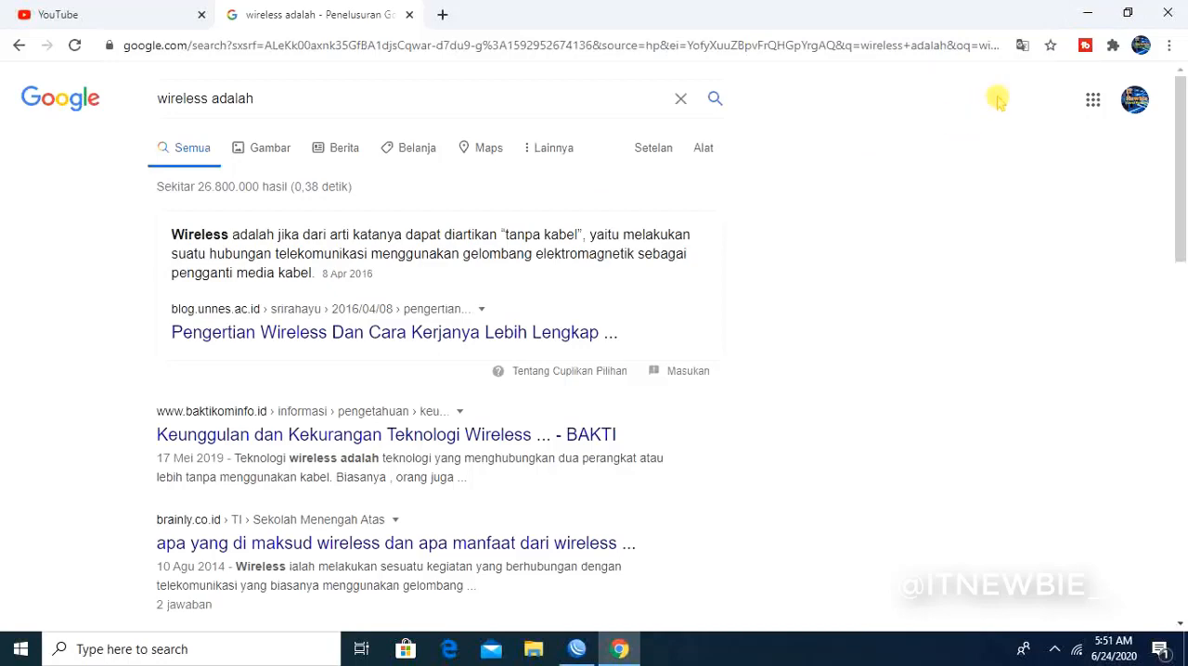
{"action": "left_click", "coordinate": [1088, 13]}
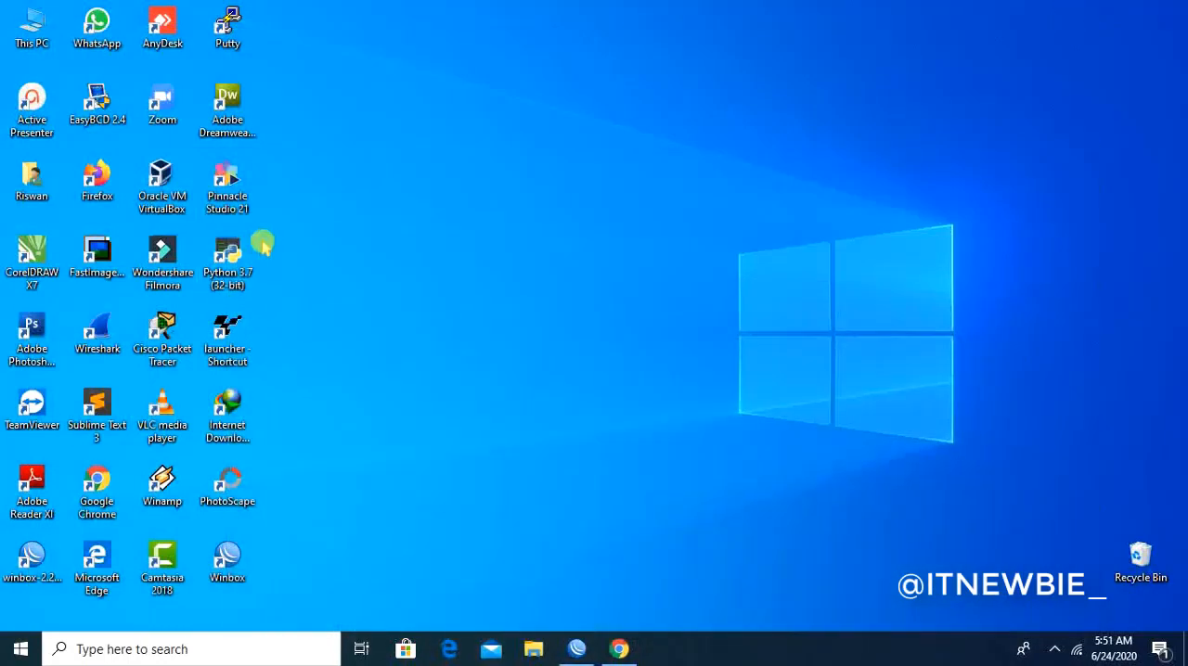
- Launch WinBox, connect to the neighbor router 64:D1:54:F1:00:CC as admin, and close the open address list
{"action": "double_click", "coordinate": [232, 559]}
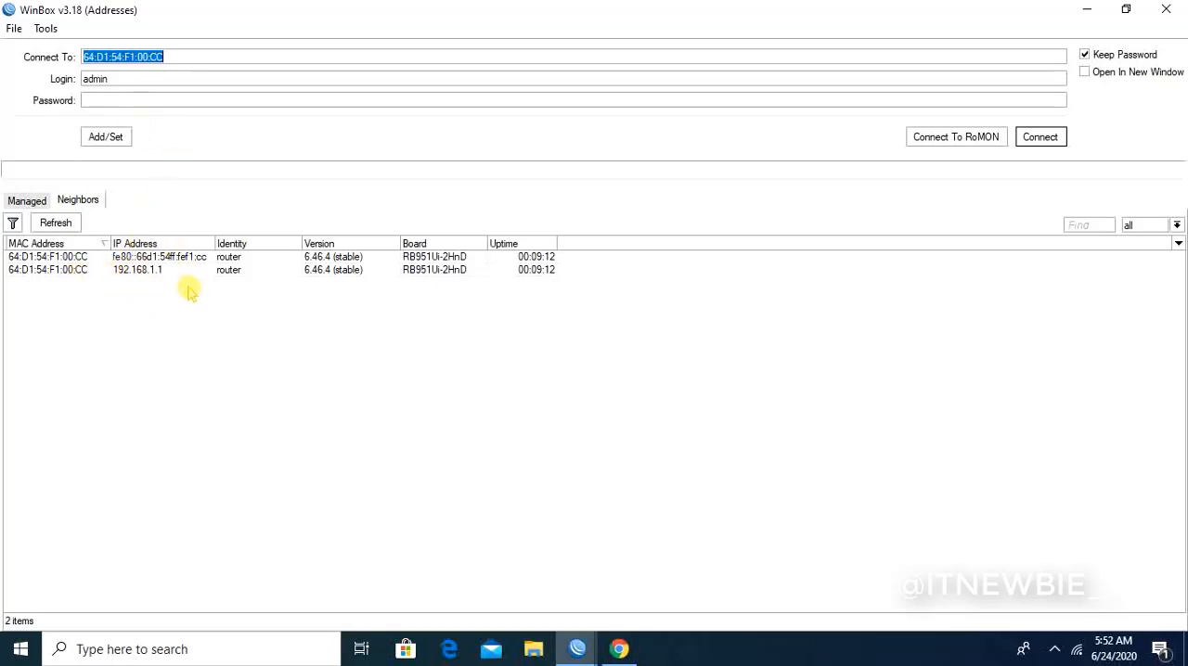
{"action": "left_click", "coordinate": [72, 258]}
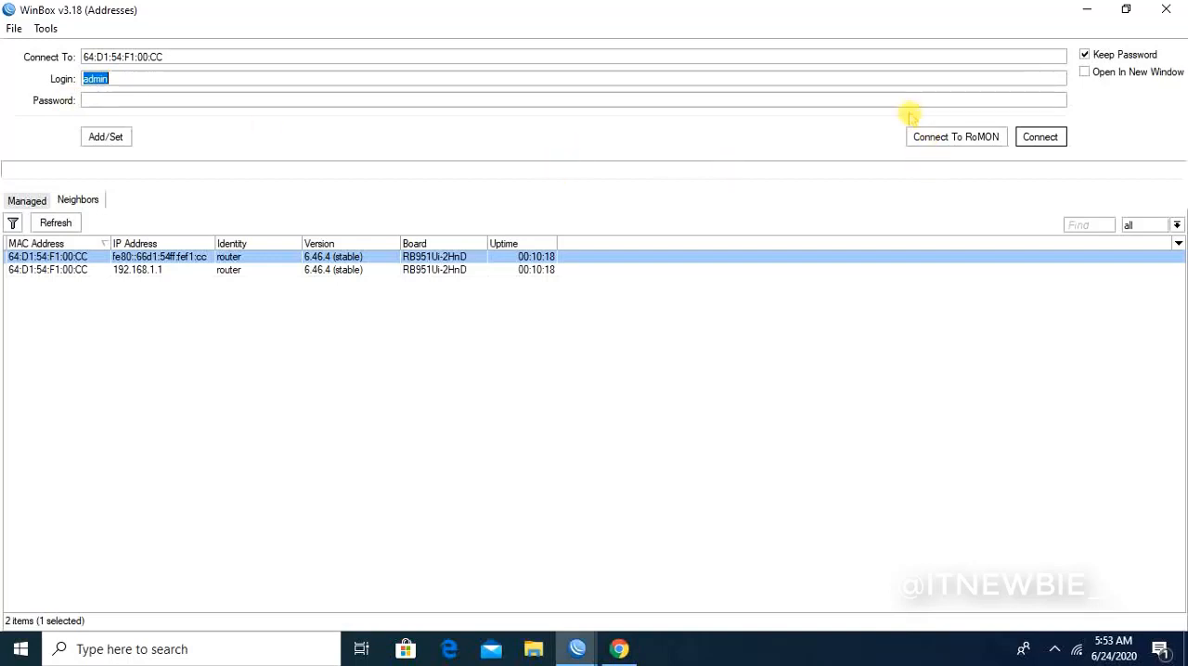
{"action": "left_click", "coordinate": [1041, 137]}
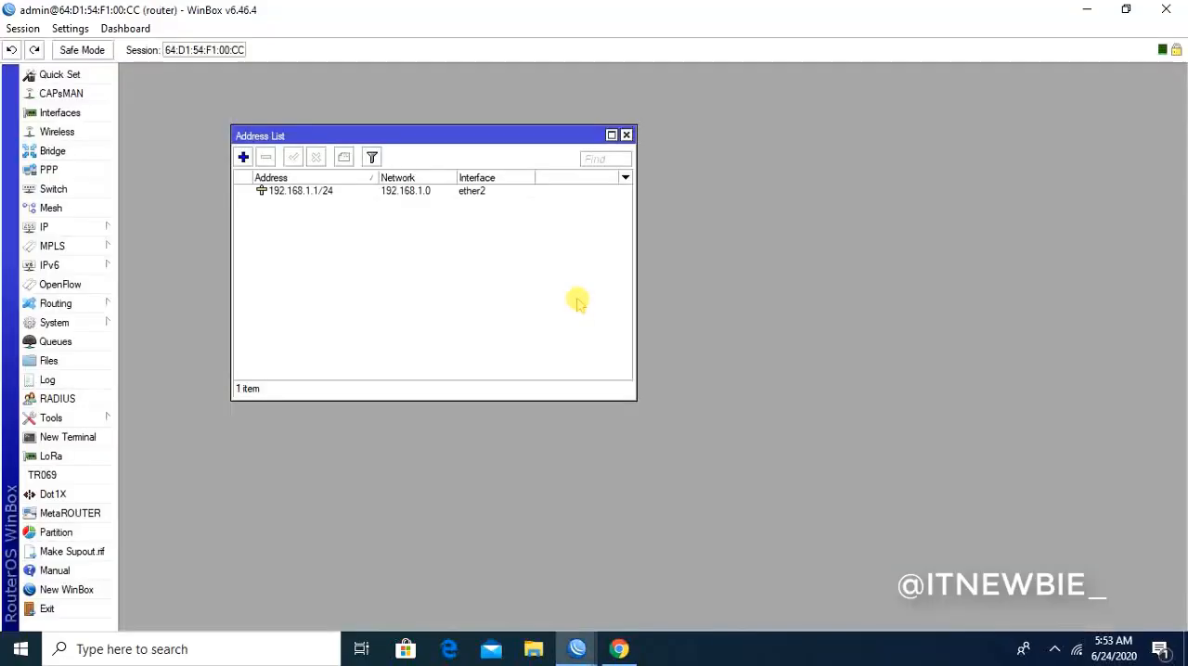
{"action": "left_click", "coordinate": [627, 136]}
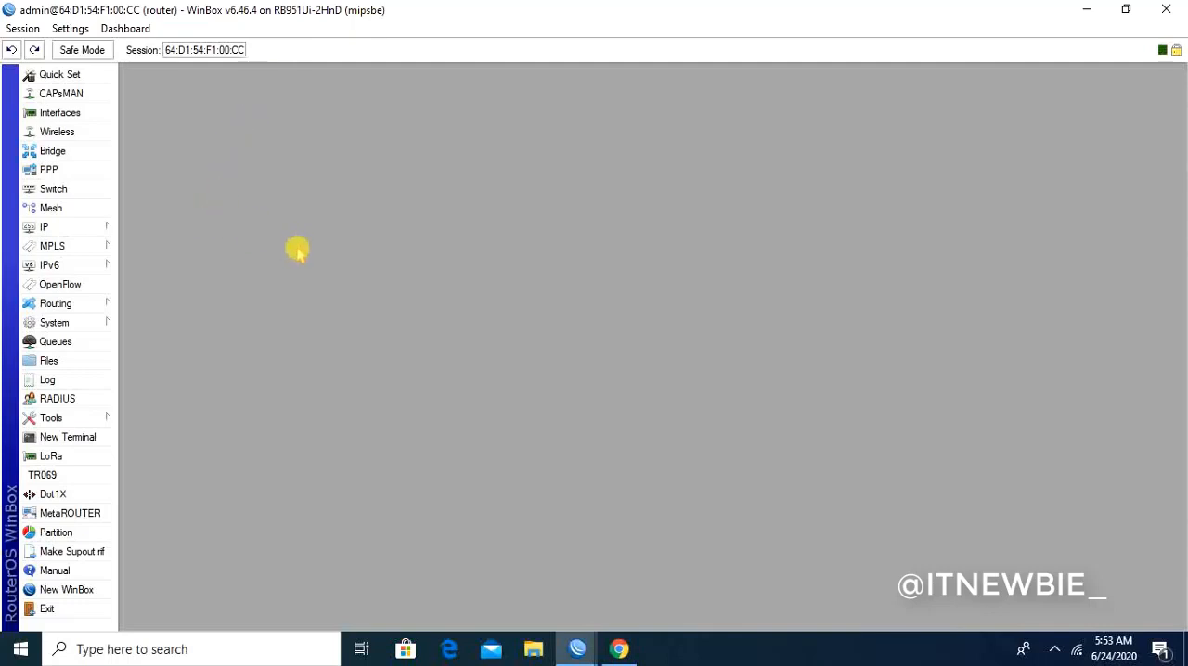
- Open the wireless interface list and enable the wlan1 interface
{"action": "left_click", "coordinate": [43, 134]}
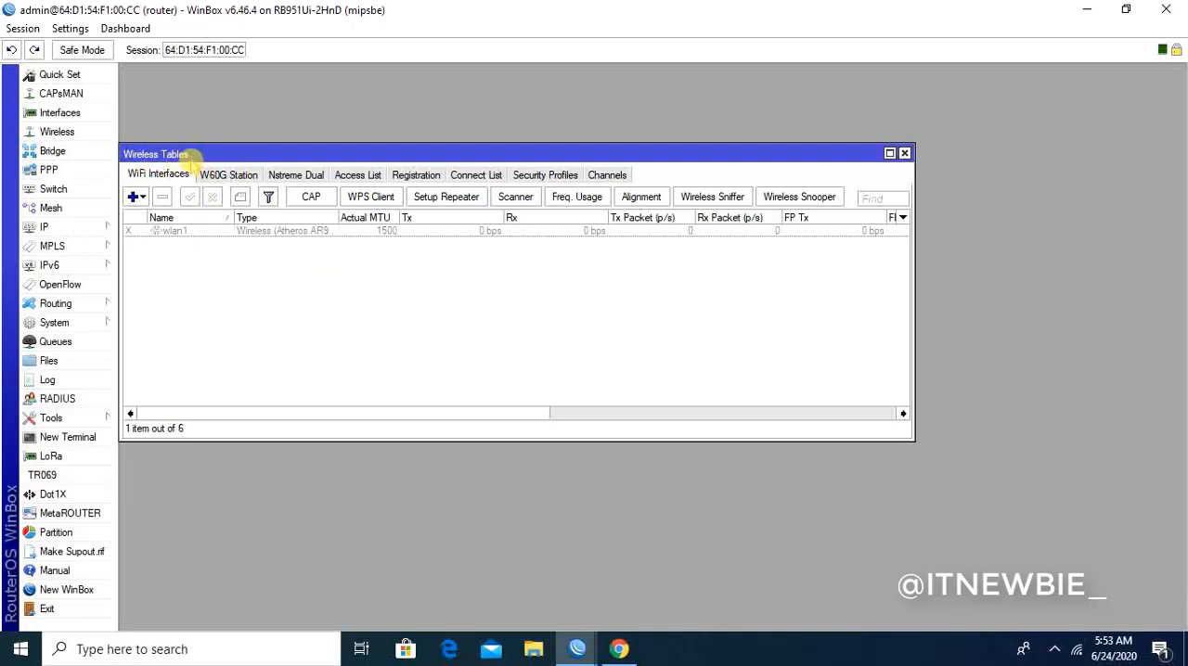
{"action": "left_click_drag", "start_coordinate": [190, 155], "coordinate": [201, 109]}
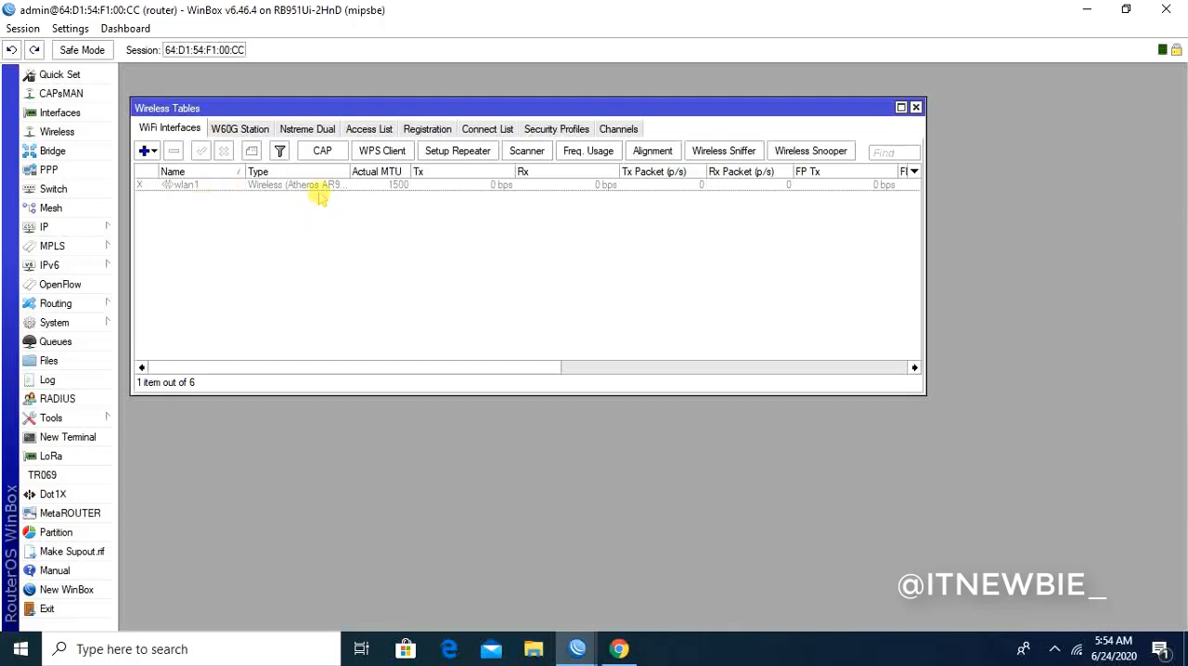
{"action": "left_click", "coordinate": [203, 190]}
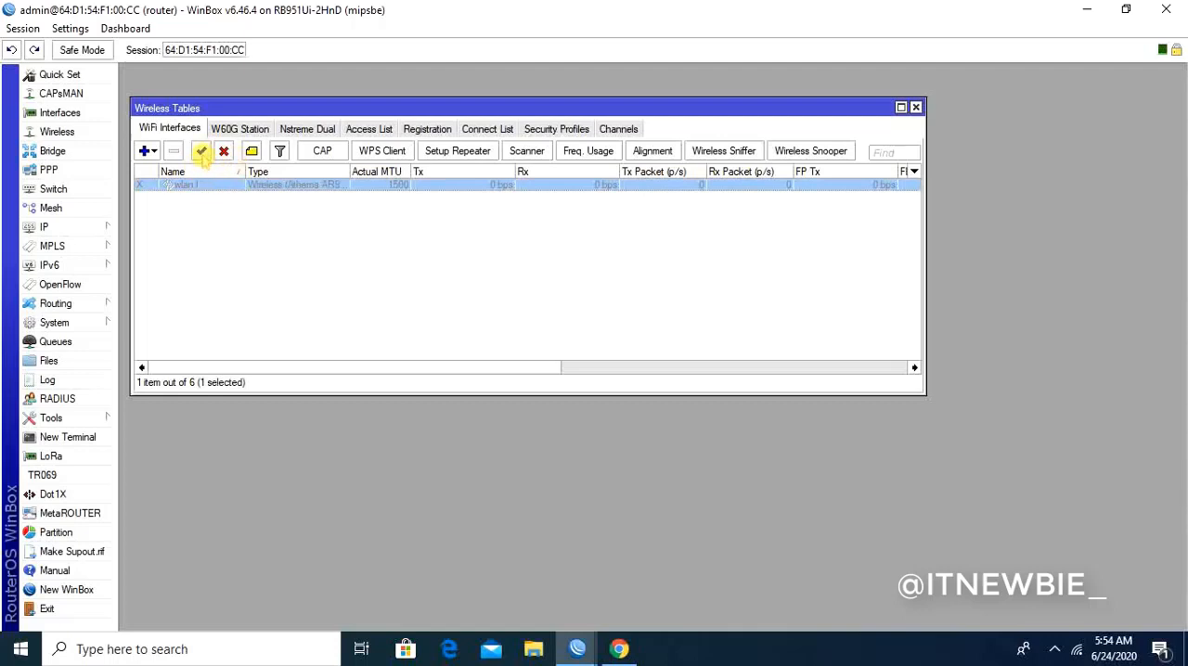
{"action": "left_click", "coordinate": [202, 152]}
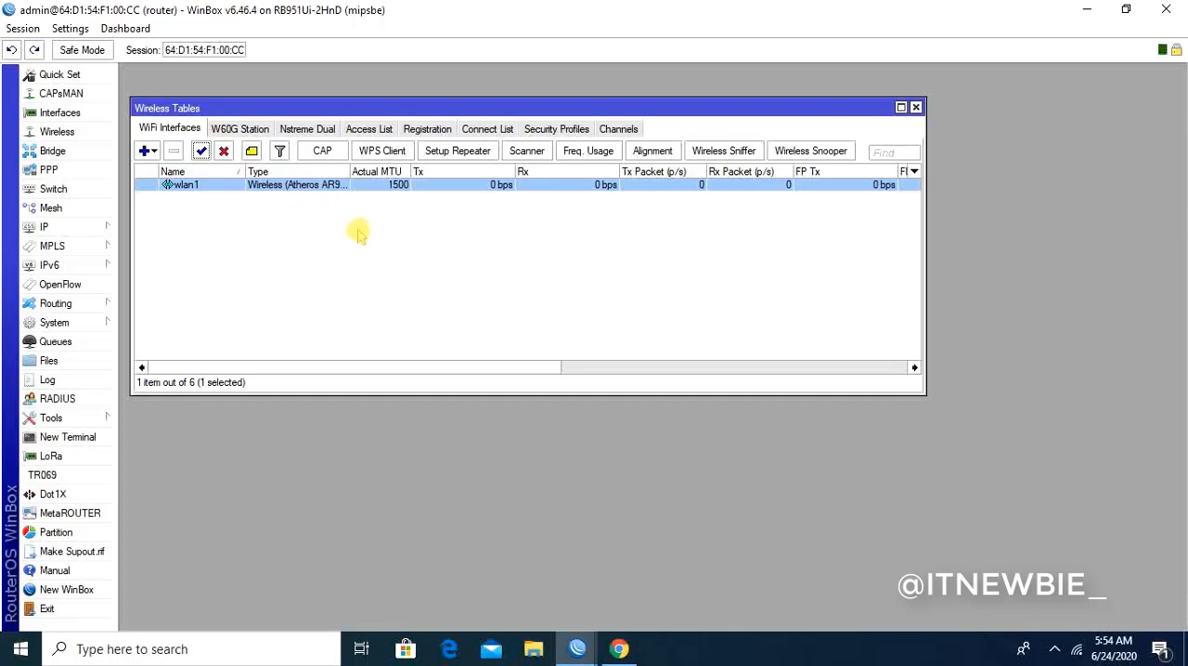
- Examine the general, wireless and data rate settings of the wlan1 interface
{"action": "double_click", "coordinate": [206, 189]}
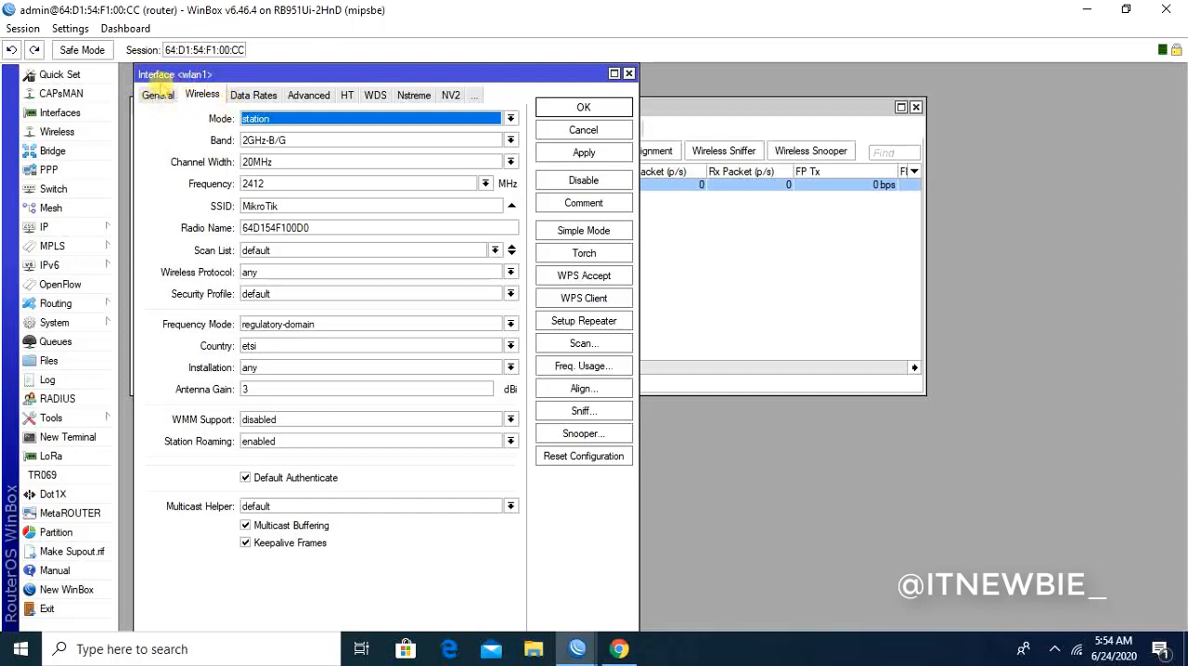
{"action": "left_click", "coordinate": [164, 99]}
{"action": "left_click", "coordinate": [203, 97]}
{"action": "left_click", "coordinate": [258, 97]}
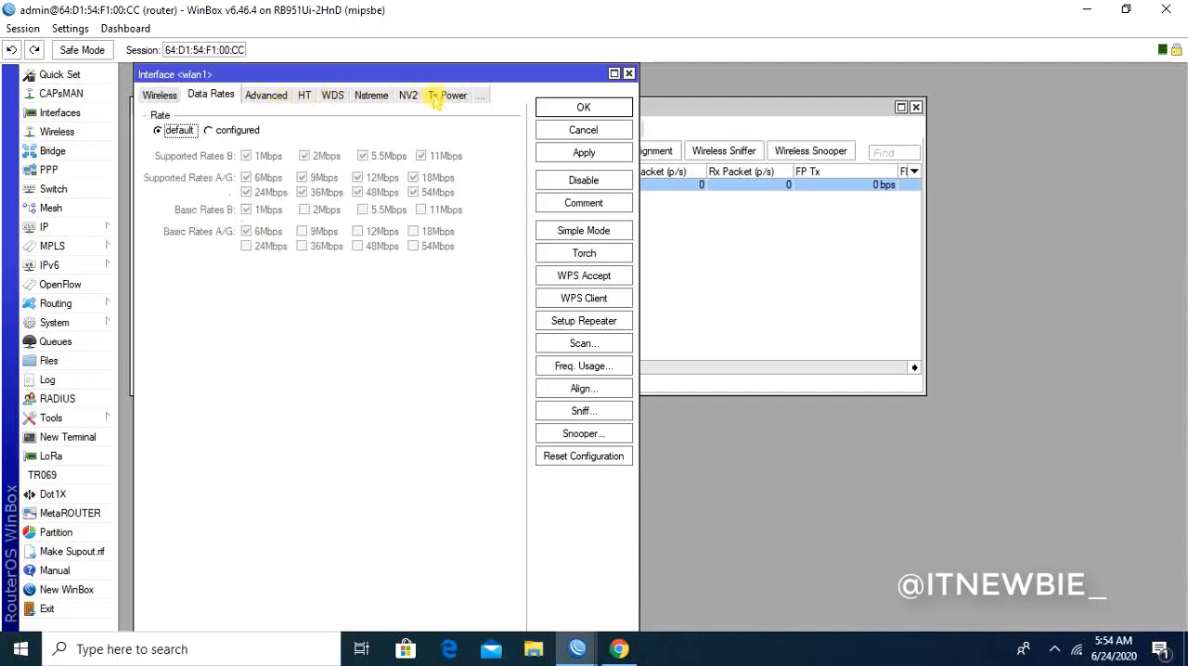
{"action": "left_click", "coordinate": [167, 96]}
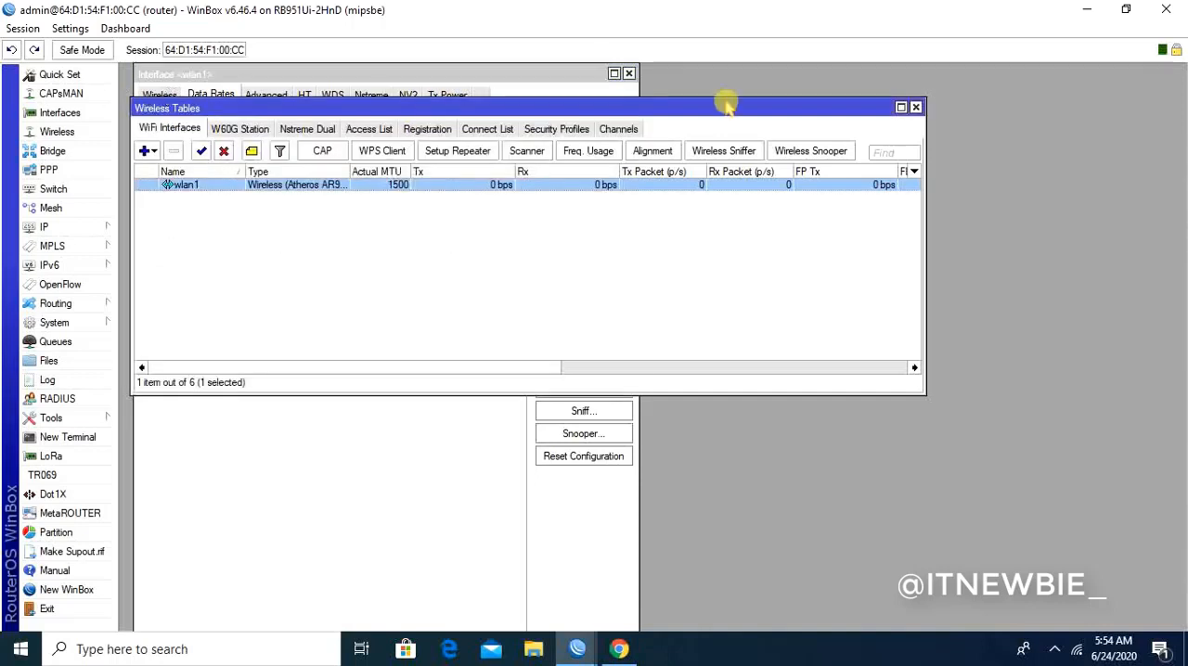
{"action": "left_click", "coordinate": [340, 432]}
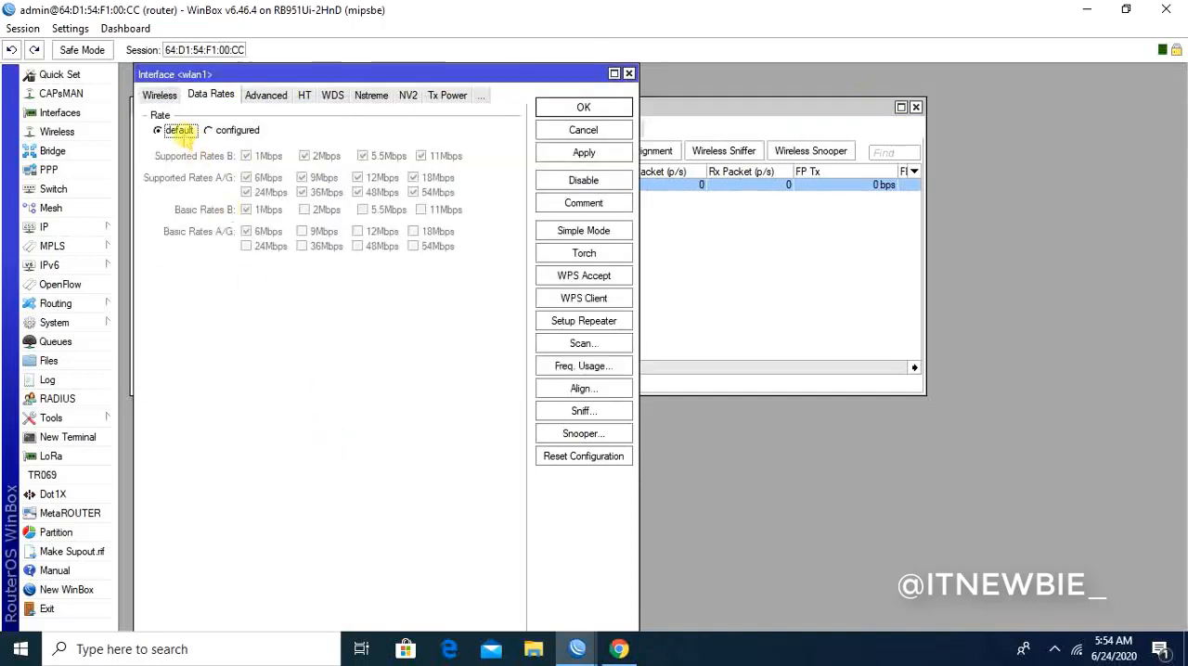
{"action": "left_click", "coordinate": [199, 97]}
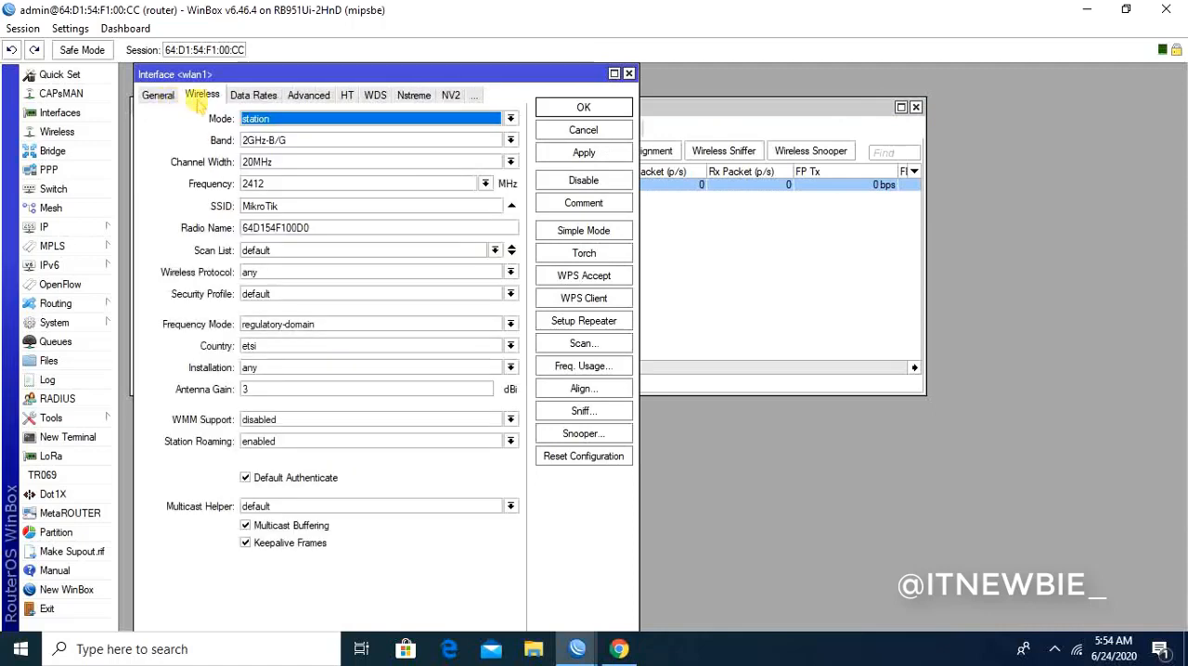
- Rename the wlan1 interface as wlan1-wifi and save the change
{"action": "left_click", "coordinate": [158, 96]}
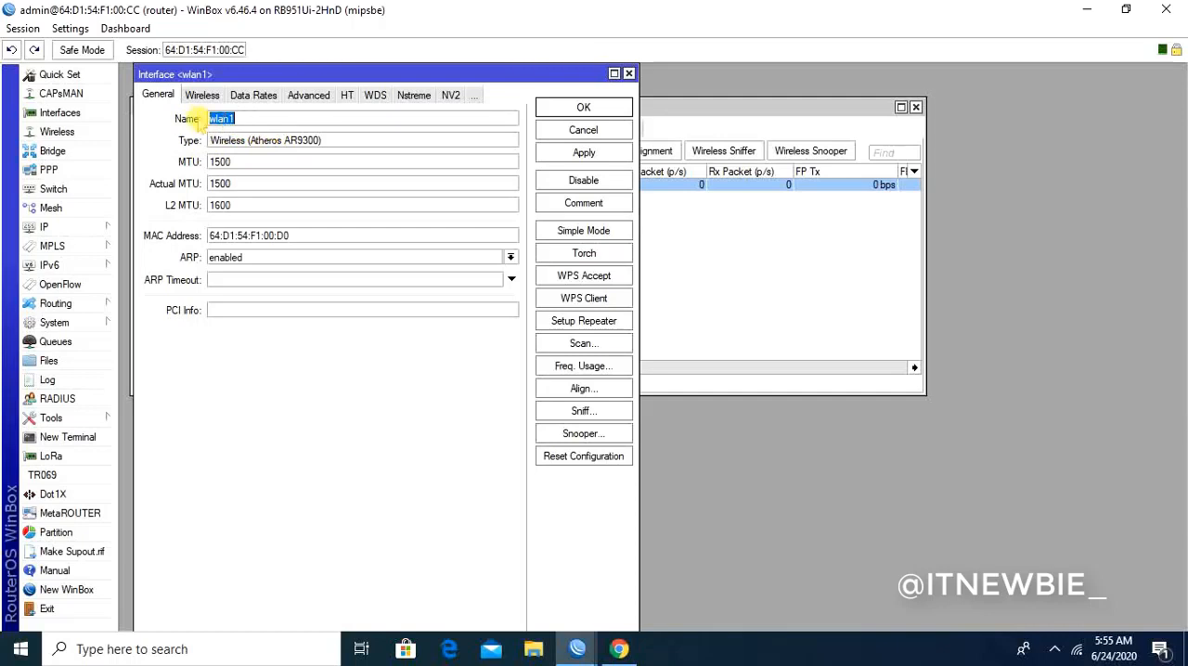
{"action": "left_click", "coordinate": [245, 119]}
{"action": "left_click", "coordinate": [584, 153]}
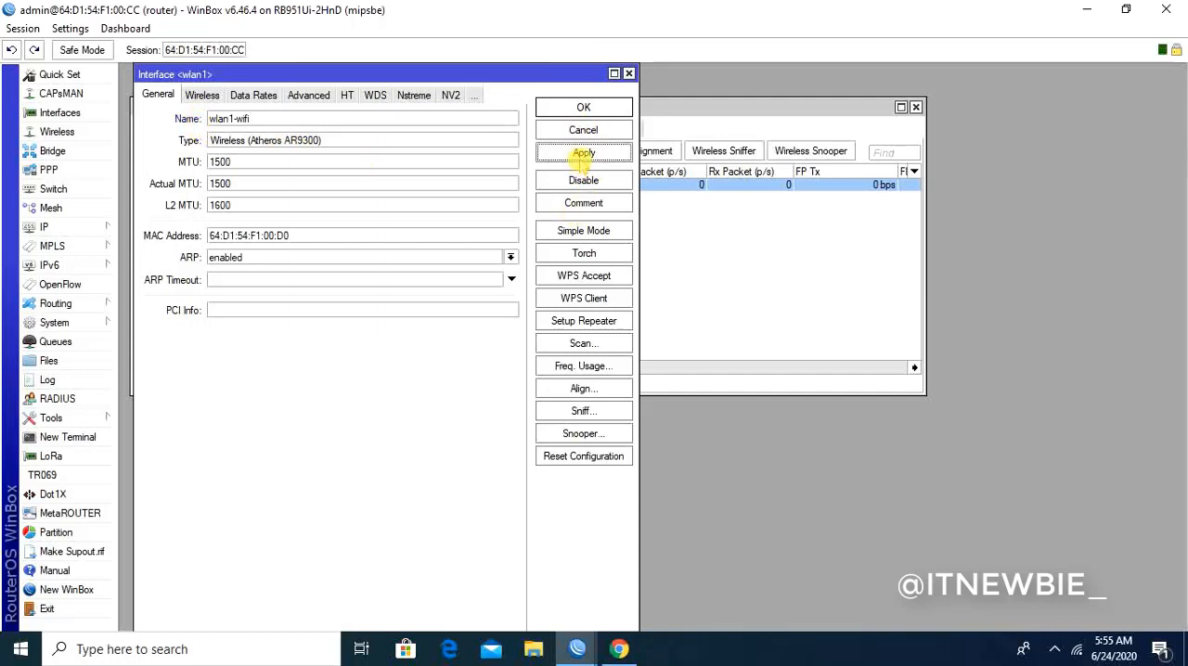
{"action": "left_click", "coordinate": [583, 107]}
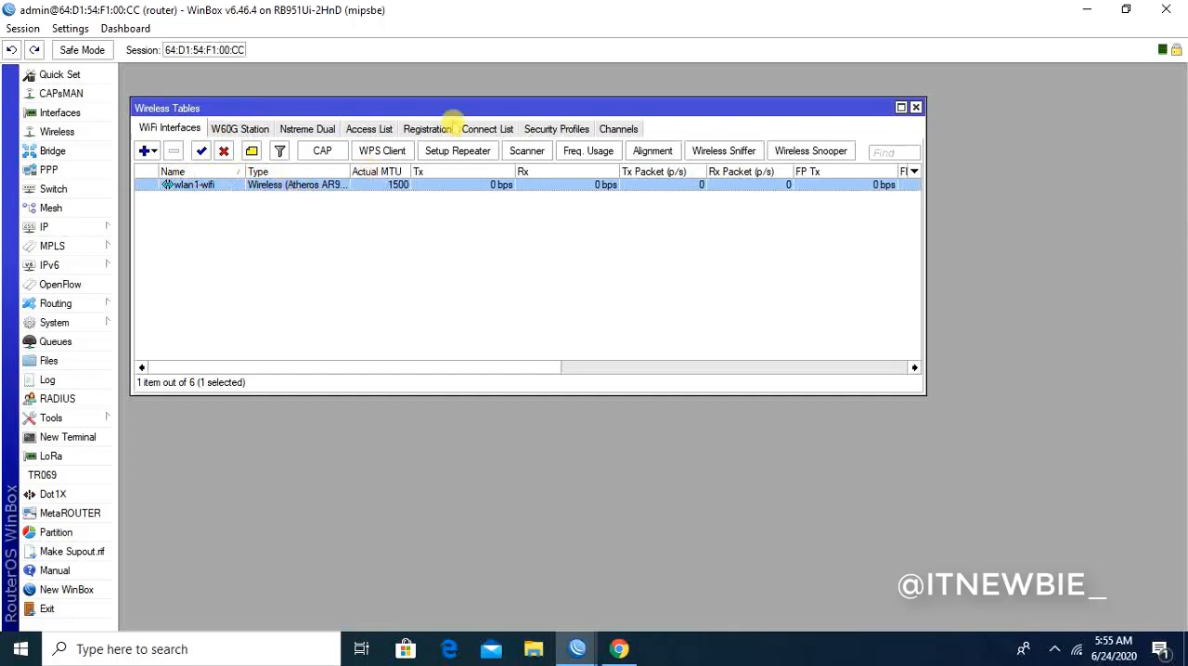
{"action": "mouse_move", "coordinate": [453, 108]}
{"action": "left_mouse_down"}
{"action": "mouse_move", "coordinate": [470, 154]}
{"action": "mouse_move", "coordinate": [470, 103]}
{"action": "left_mouse_up"}
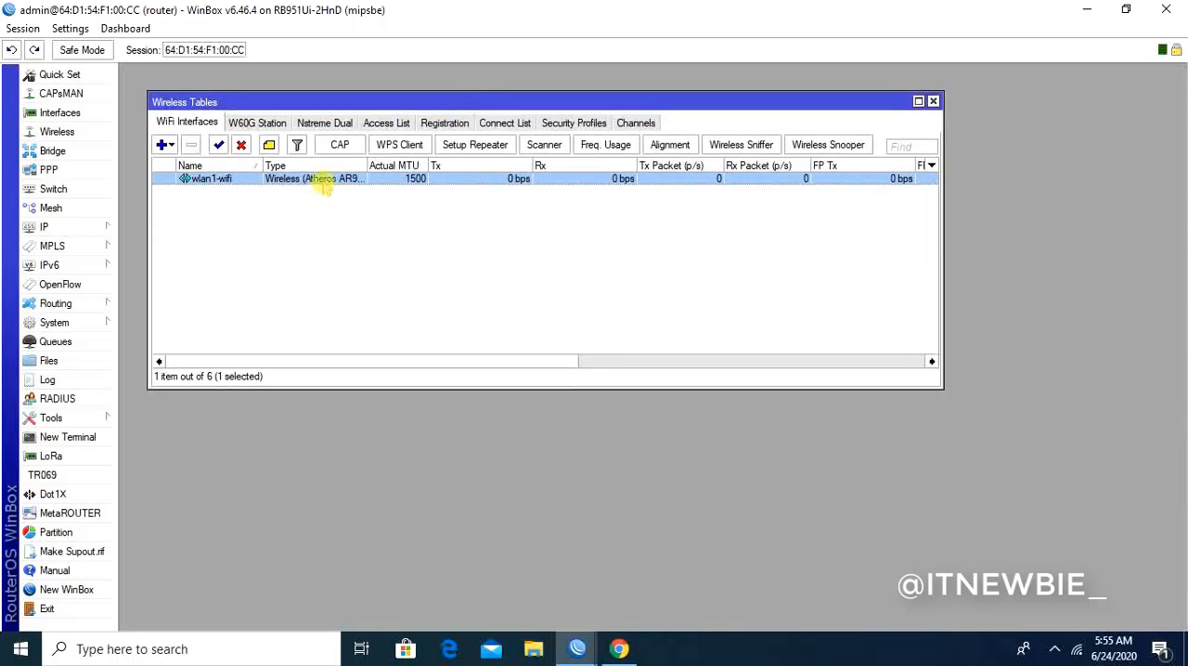
{"action": "double_click", "coordinate": [323, 179]}
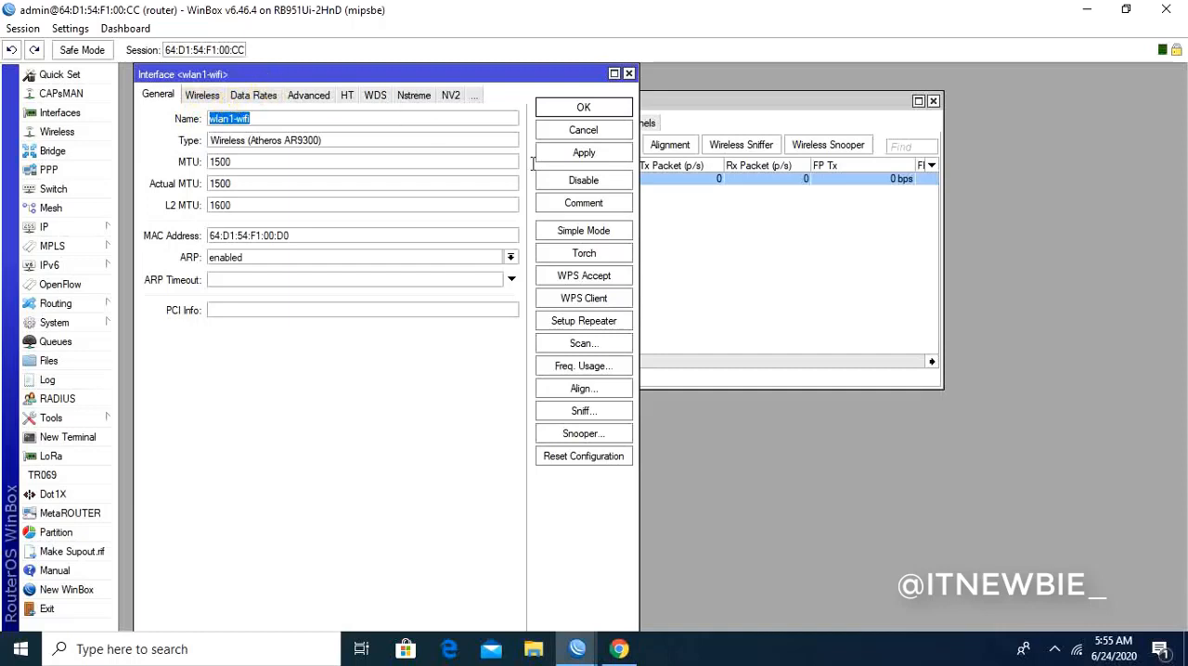
{"action": "left_click", "coordinate": [582, 107]}
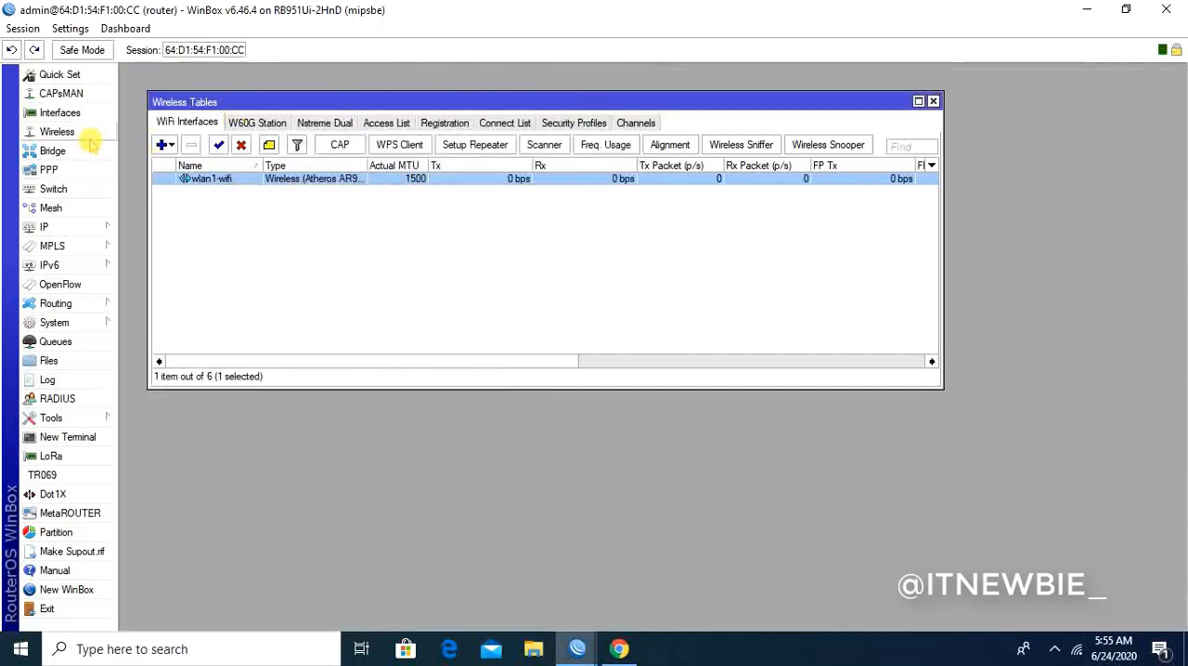
{"action": "left_click_drag", "start_coordinate": [247, 101], "coordinate": [256, 104]}
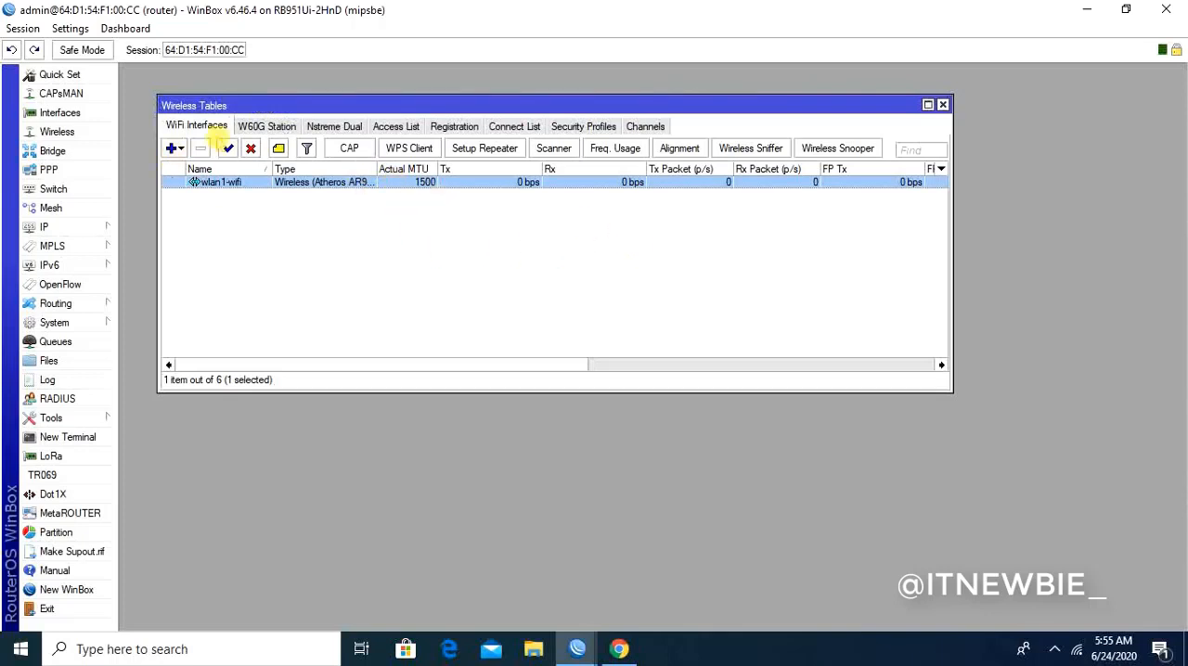
{"action": "left_click", "coordinate": [276, 127]}
{"action": "left_click", "coordinate": [206, 127]}
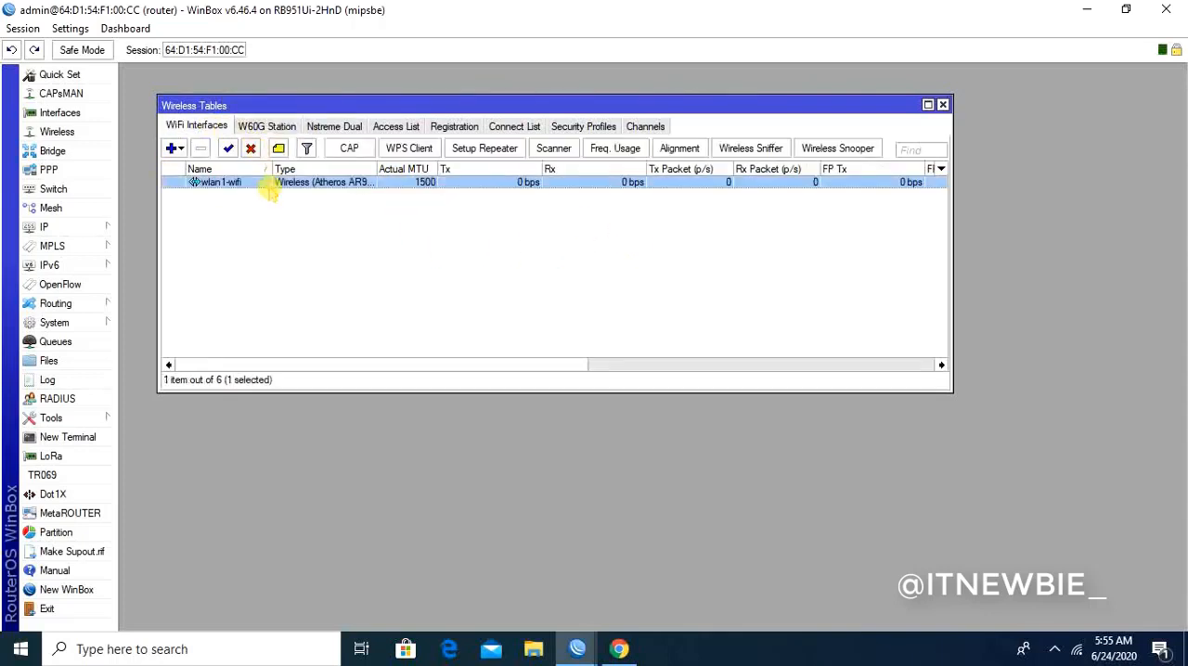
- Open the wireless settings of wlan1-wifi and review the available operating modes
{"action": "double_click", "coordinate": [269, 184]}
{"action": "left_click", "coordinate": [201, 96]}
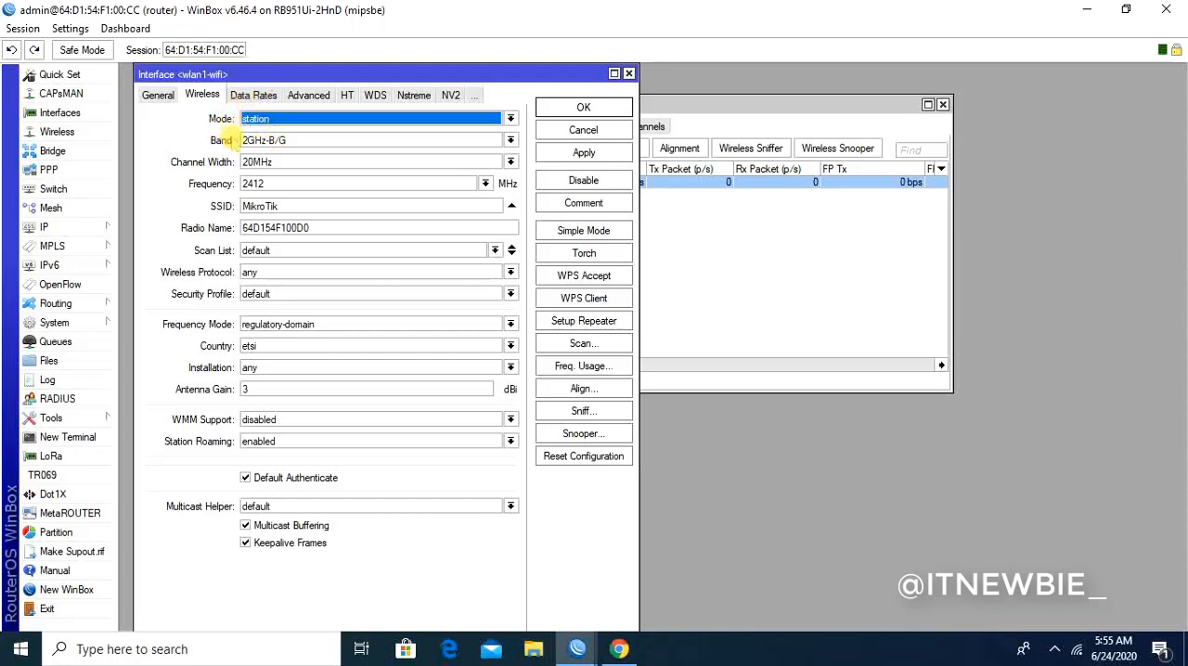
{"action": "left_click", "coordinate": [279, 120]}
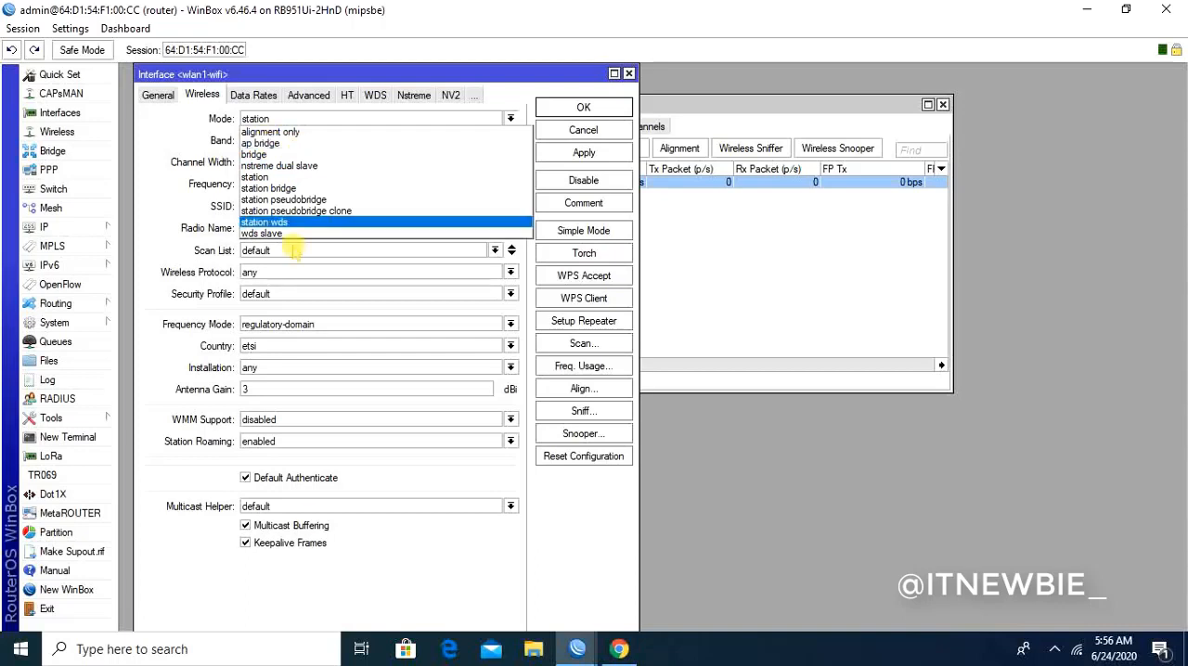
- Open Notepad and start a new note with the heading "Mode"
{"action": "left_click", "coordinate": [282, 652]}
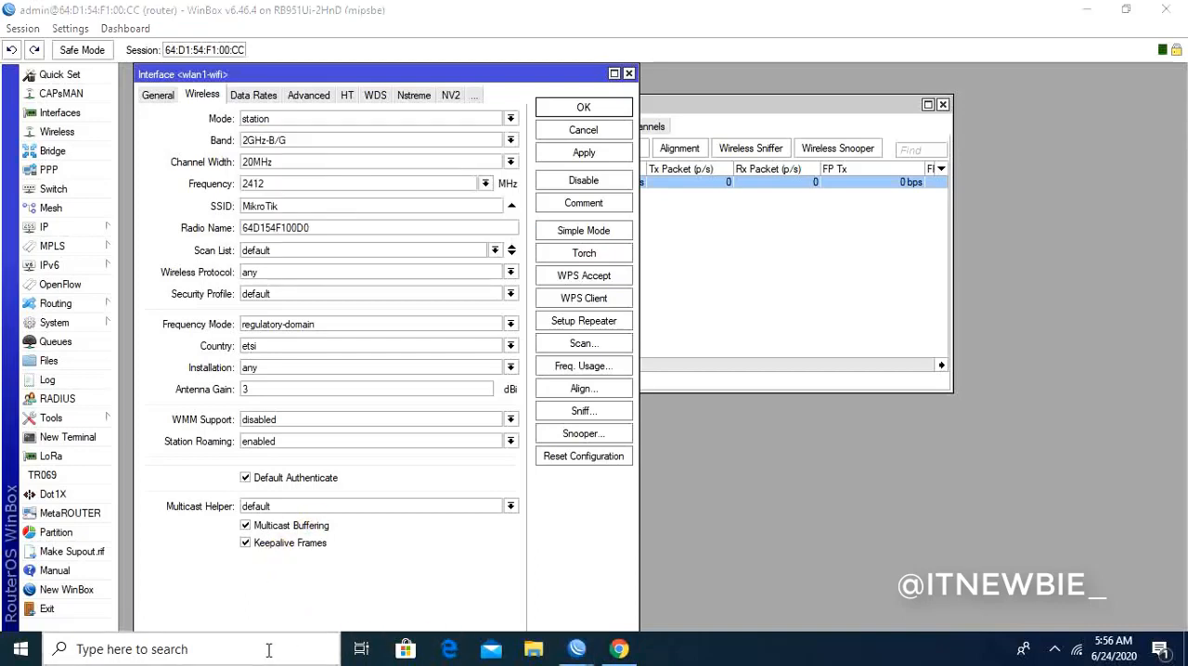
{"action": "type", "text": "notepa"}
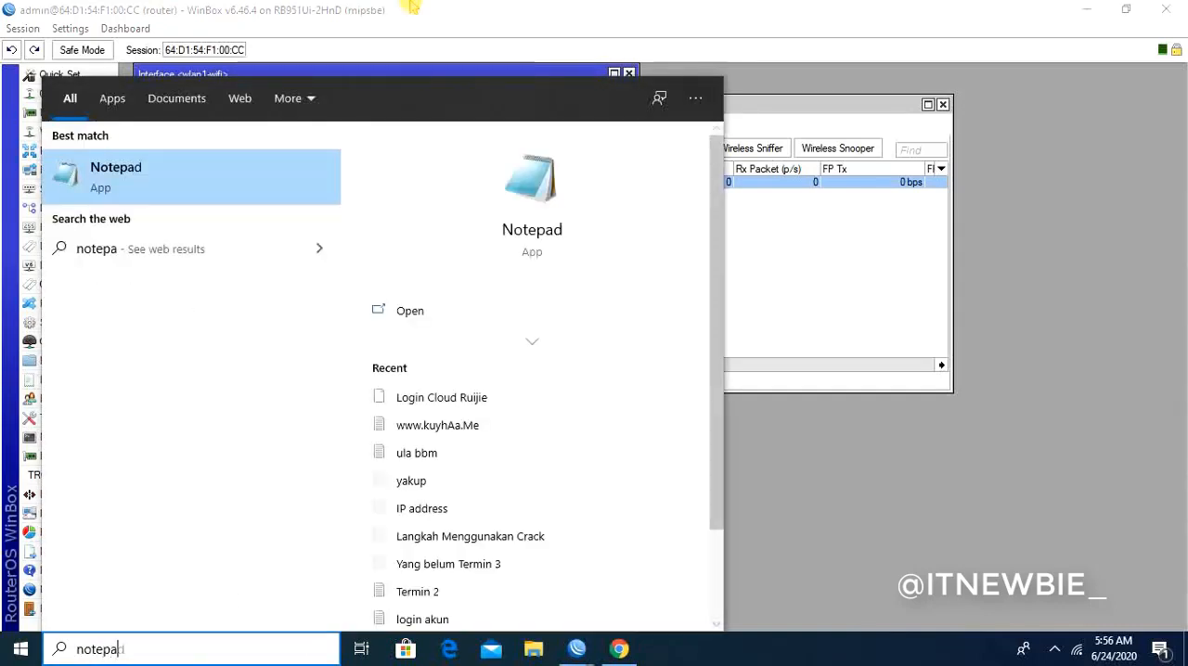
{"action": "left_click", "coordinate": [237, 173]}
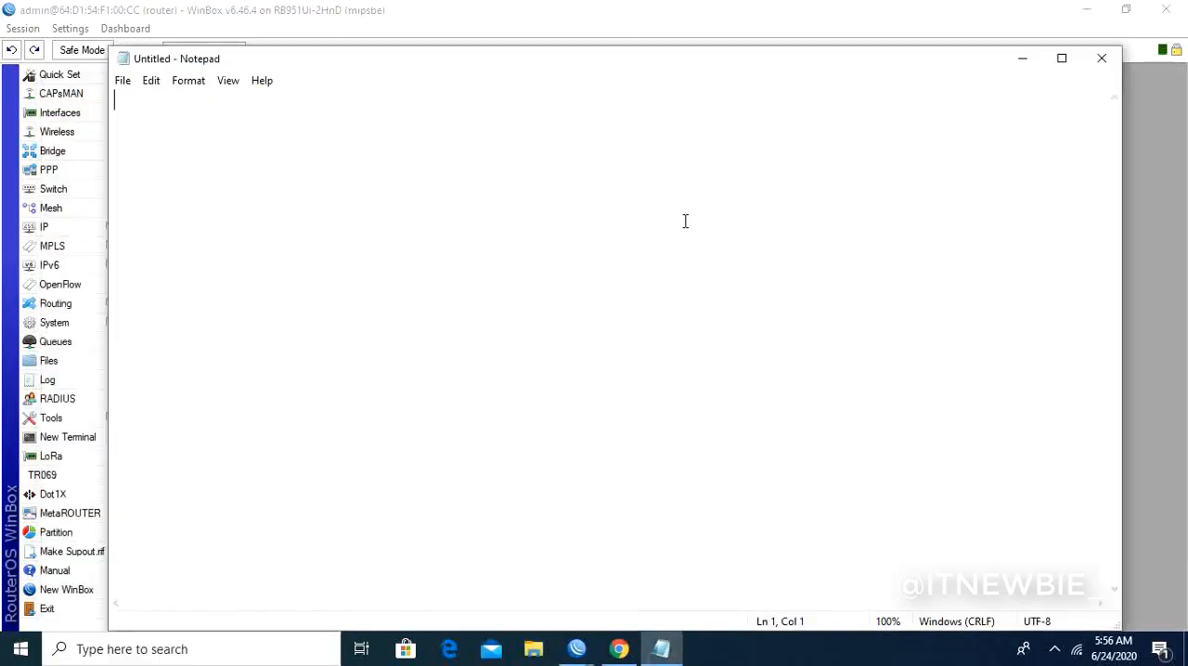
{"action": "type", "text": "Mode "}
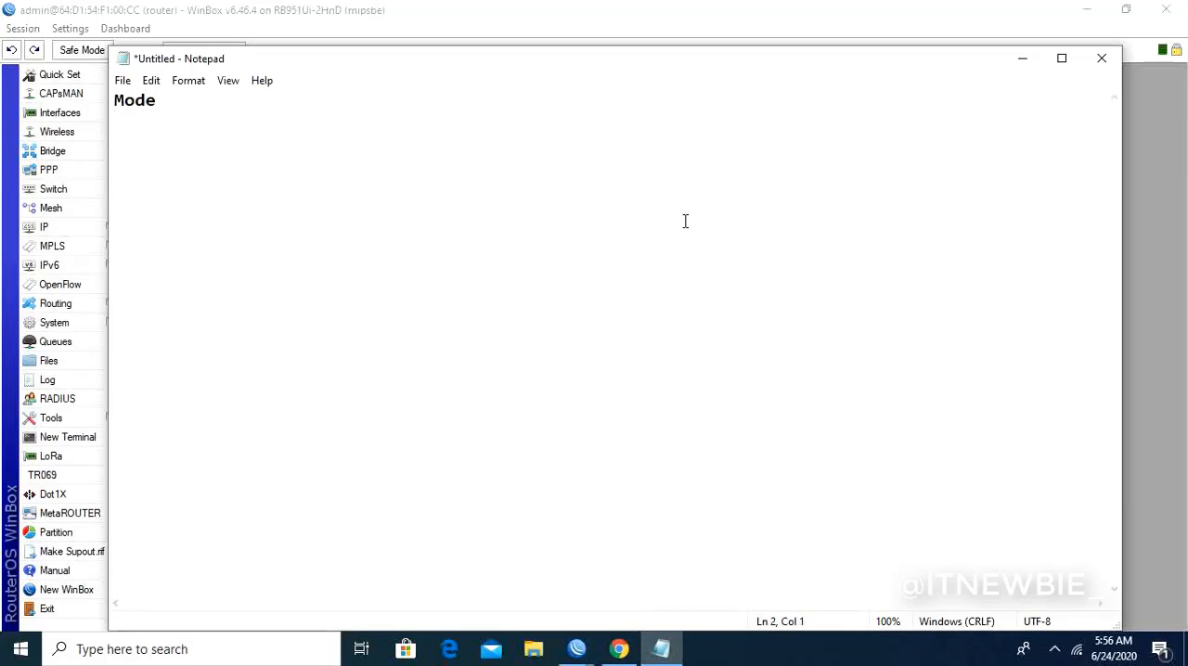
{"action": "type", "text": "1. Station"}
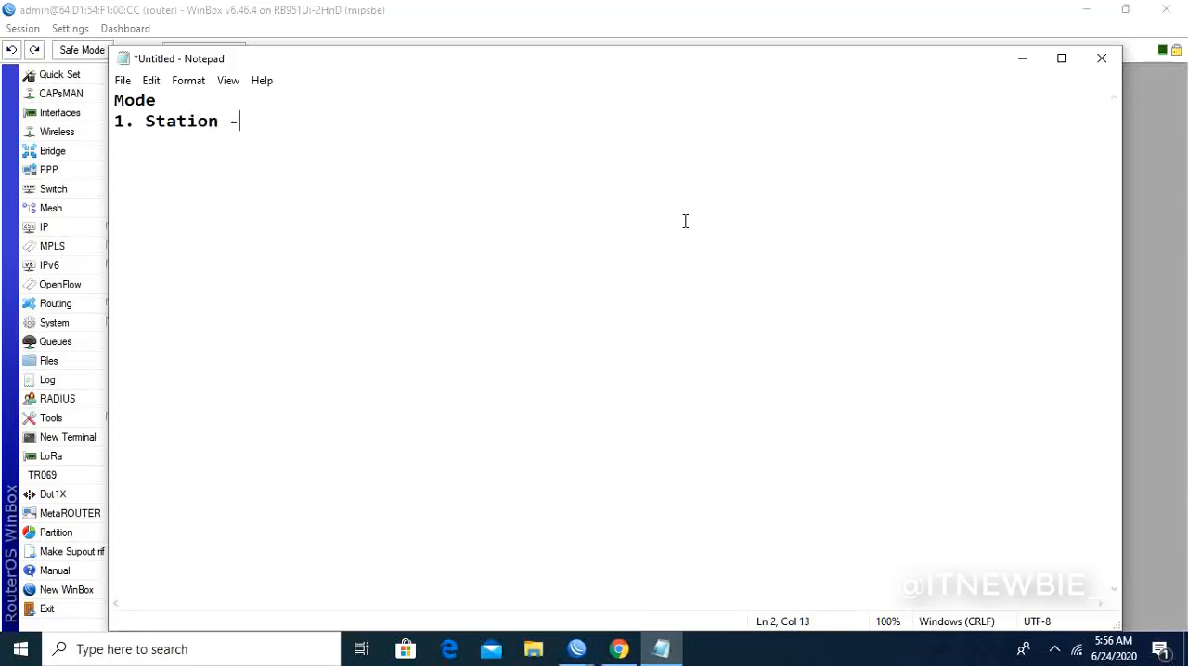
{"action": "type", "text": " --> Penang"}
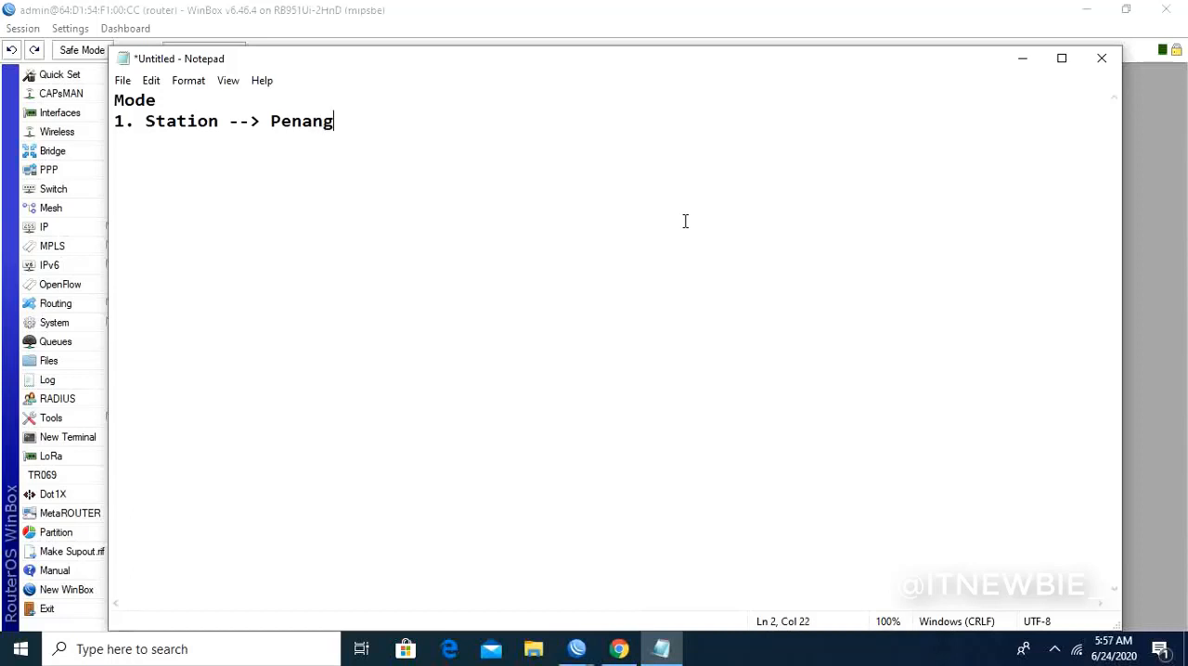
{"action": "type", "text": "kap Sinyal"}
- Add the first mode entry to the note: "1. Station --> Penangkap Sinyal (penerima)"
{"action": "type", "text": "("}
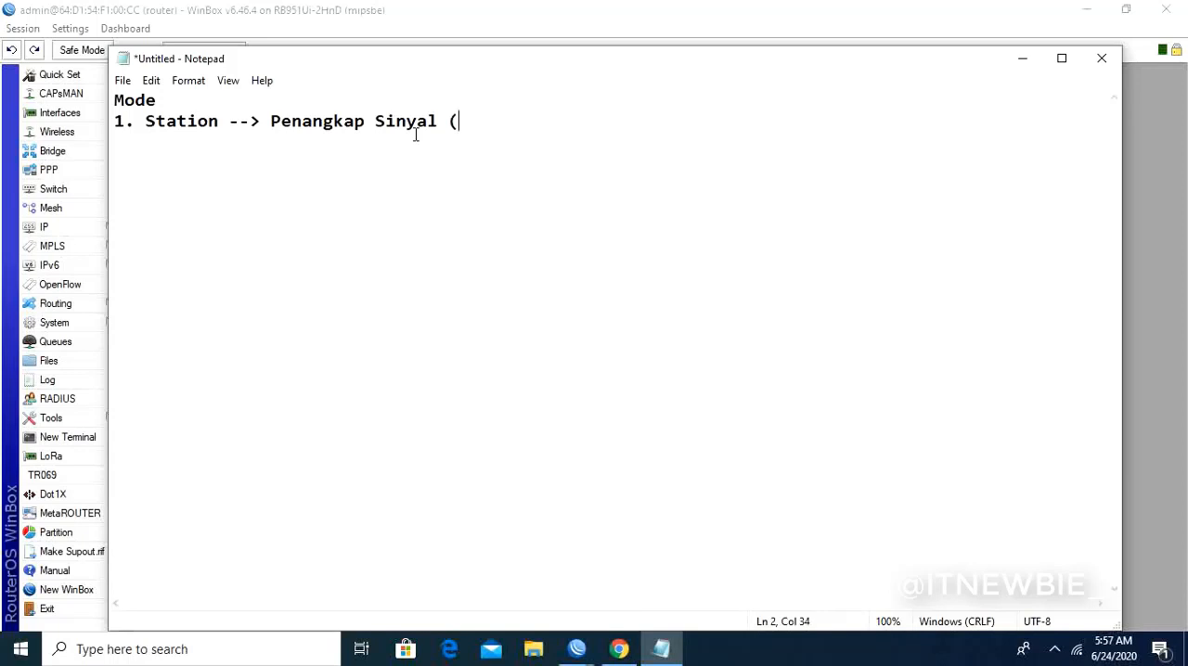
{"action": "type", "text": "penerima"}
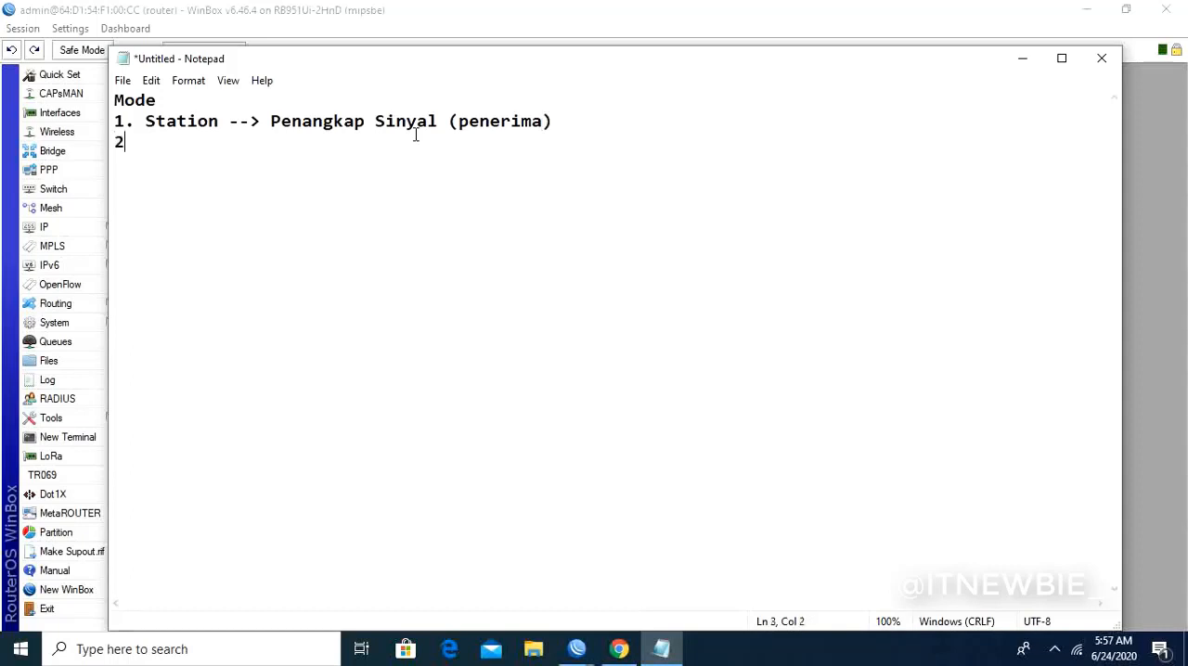
- Add the second mode entry to the note: "2. Ap Bridge --> Pemancar Sinyal (AP)"
{"action": "type", "text": "p Bridge --"}
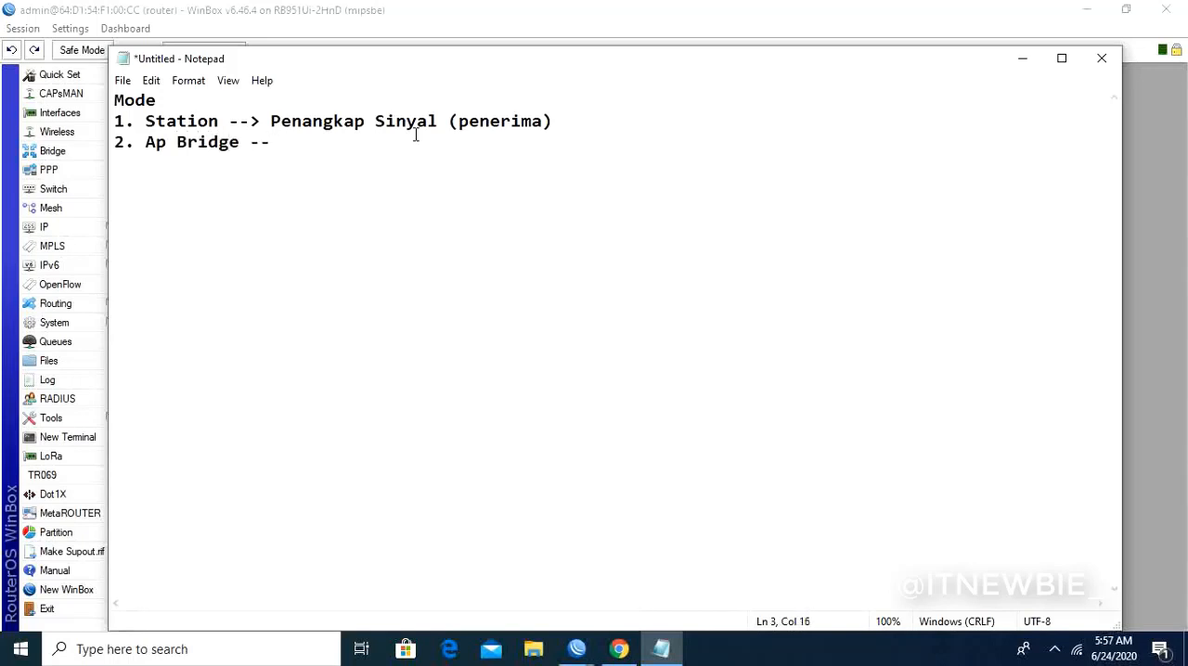
{"action": "type", "text": "> Pemancar "}
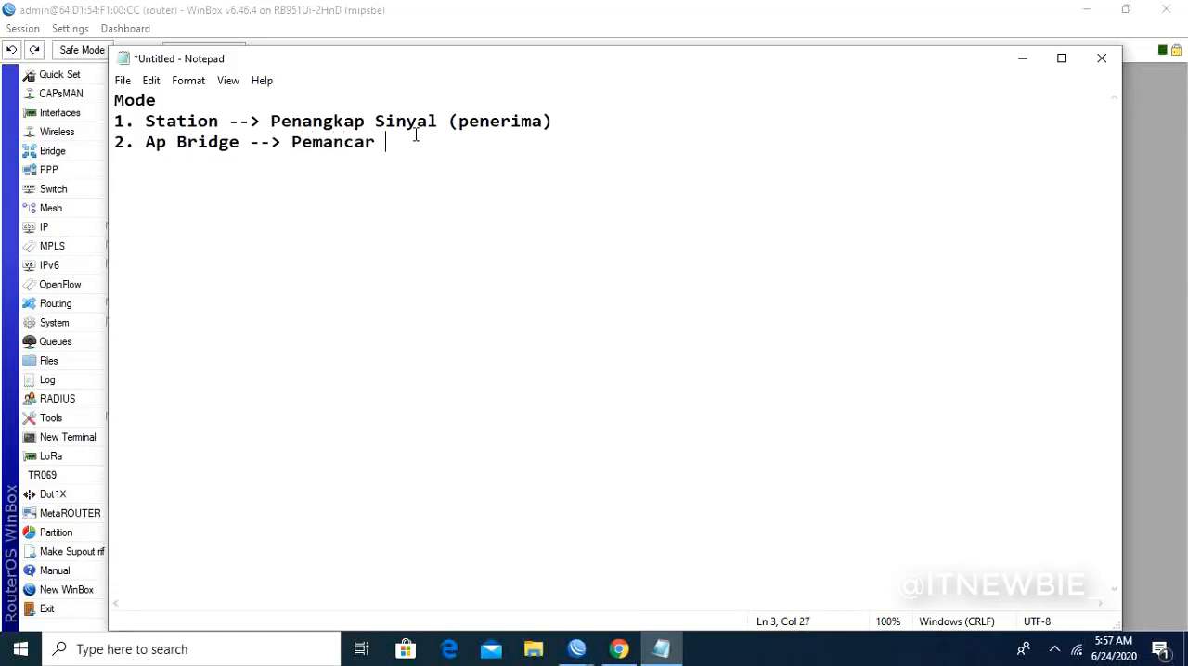
{"action": "type", "text": "Sinya"}
{"action": "type", "text": "l (AP"}
- Return to WinBox and set the wireless mode of wlan1-wifi to ap bridge
{"action": "left_click", "coordinate": [1022, 58]}
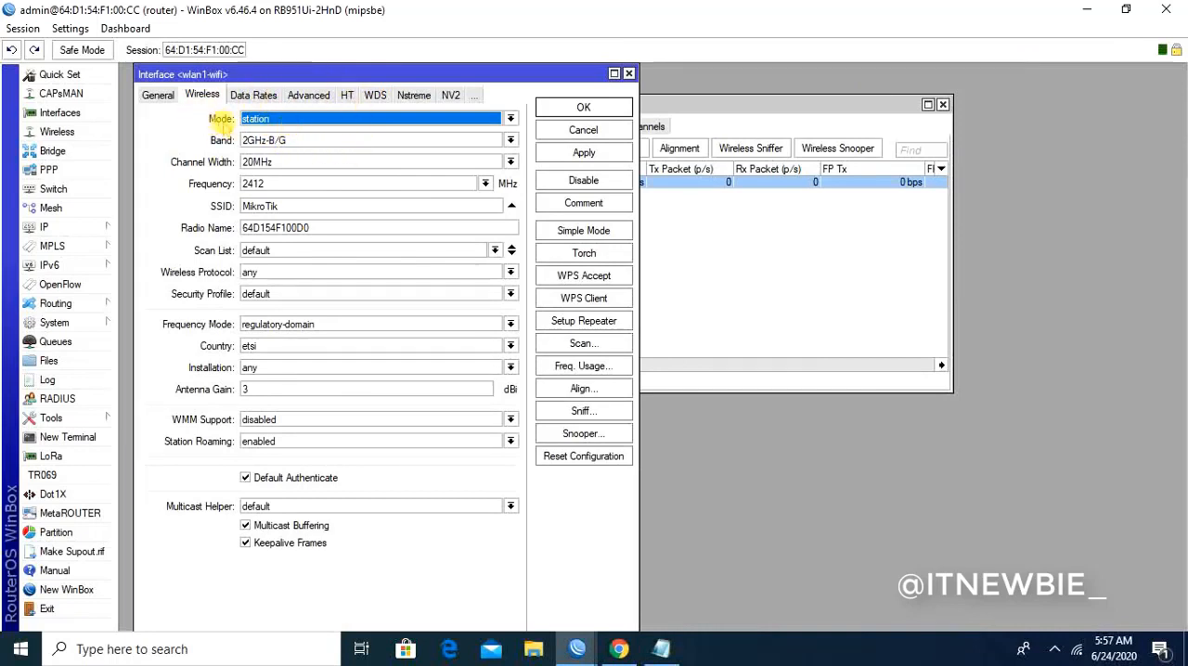
{"action": "left_click", "coordinate": [266, 119]}
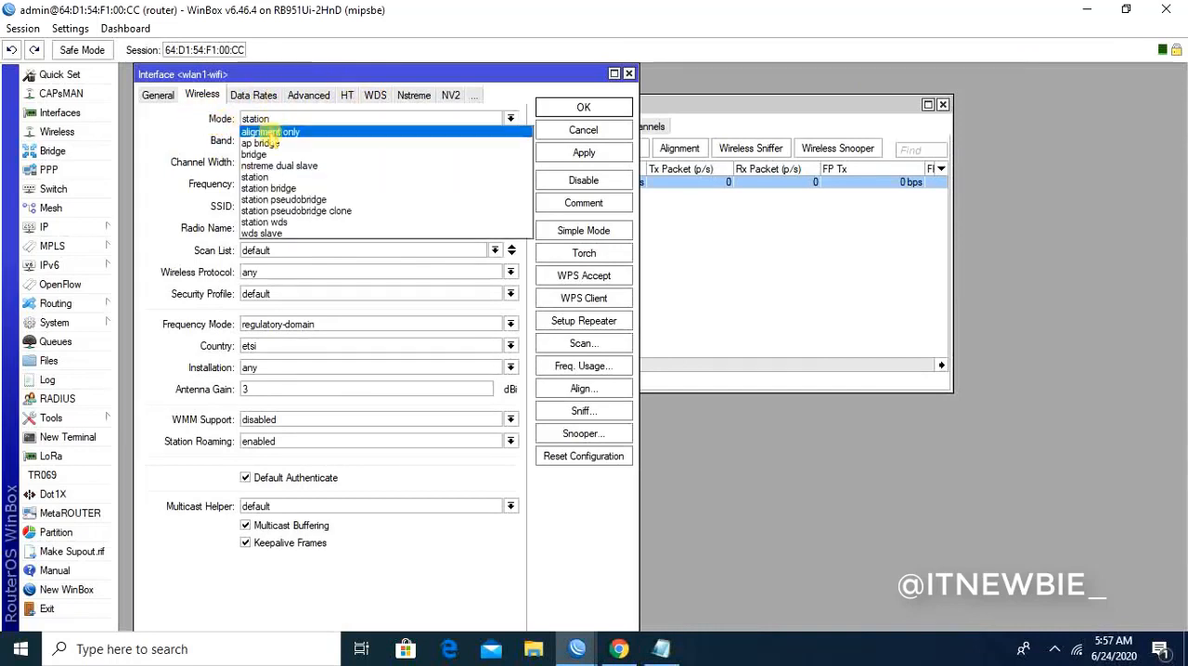
{"action": "left_click", "coordinate": [260, 144]}
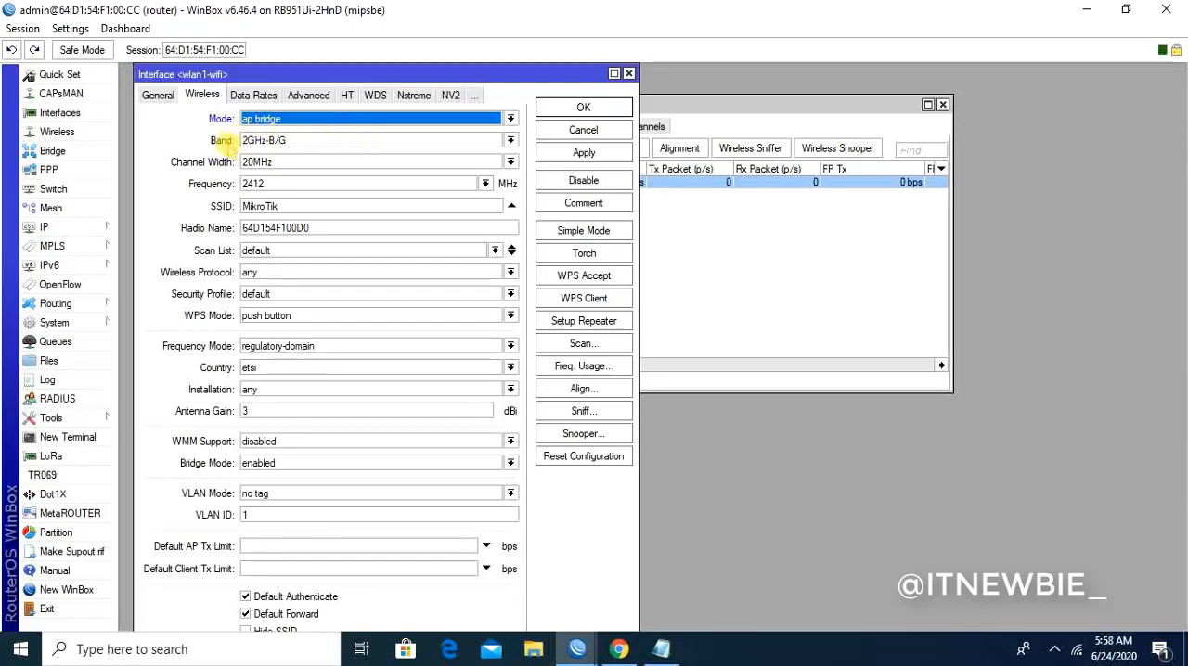
- Set the band of wlan1-wifi to 2GHz-B/G/N and its channel width to 20/40MHz XX
{"action": "left_click", "coordinate": [286, 143]}
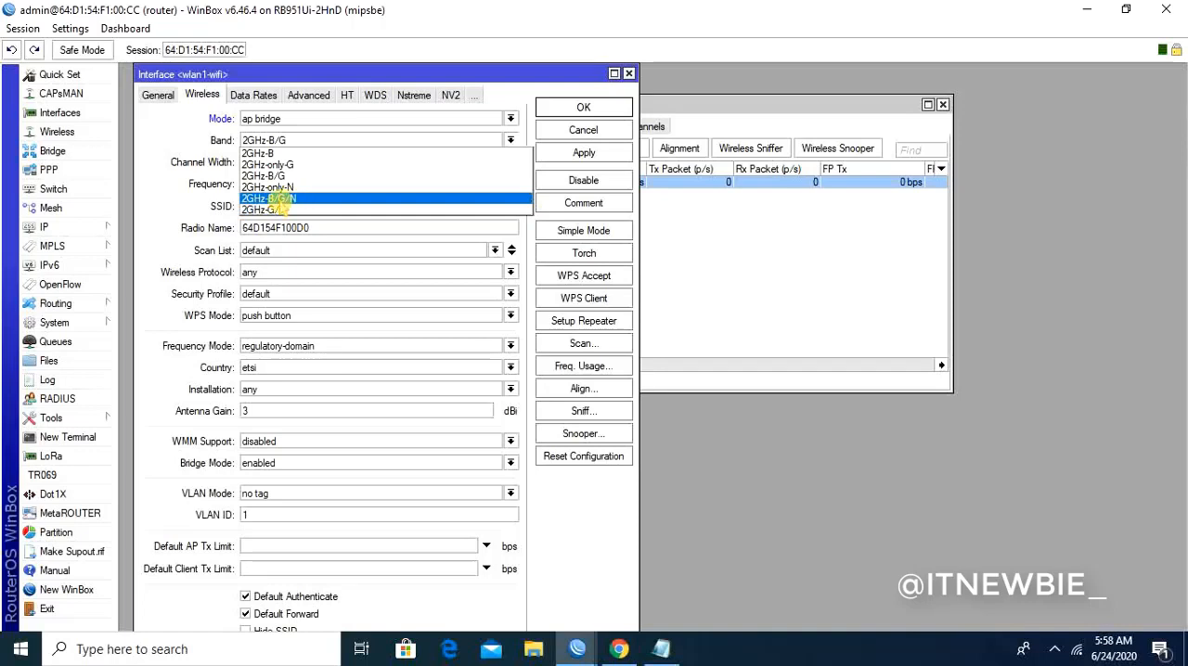
{"action": "left_click", "coordinate": [277, 198]}
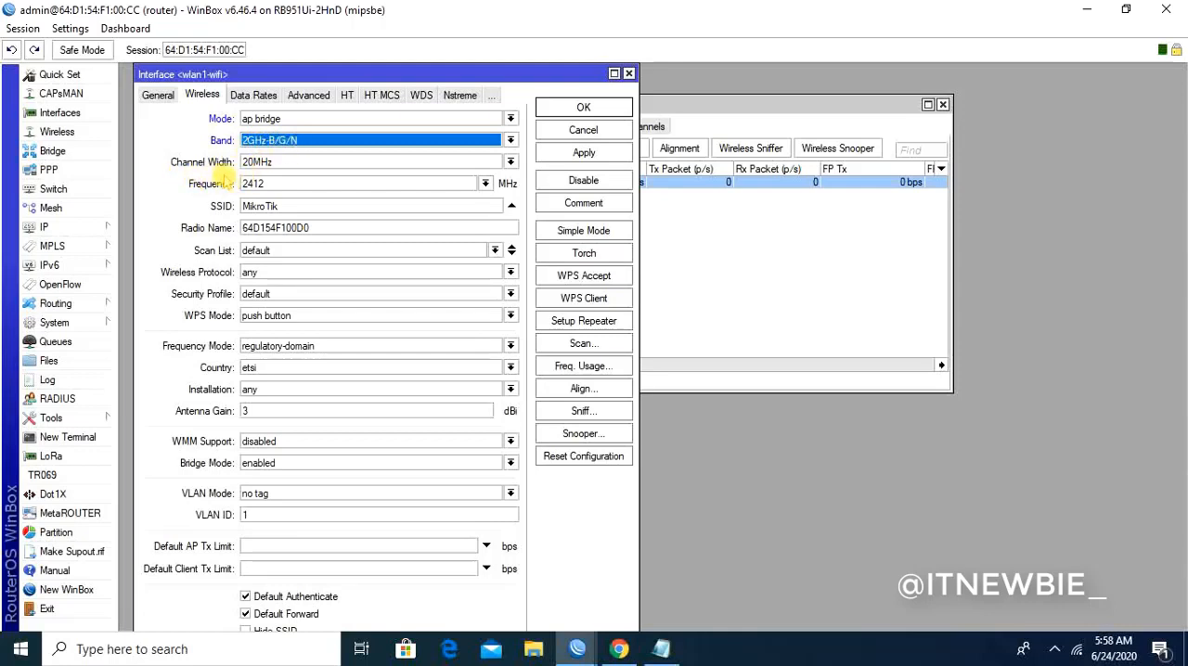
{"action": "left_click", "coordinate": [393, 162]}
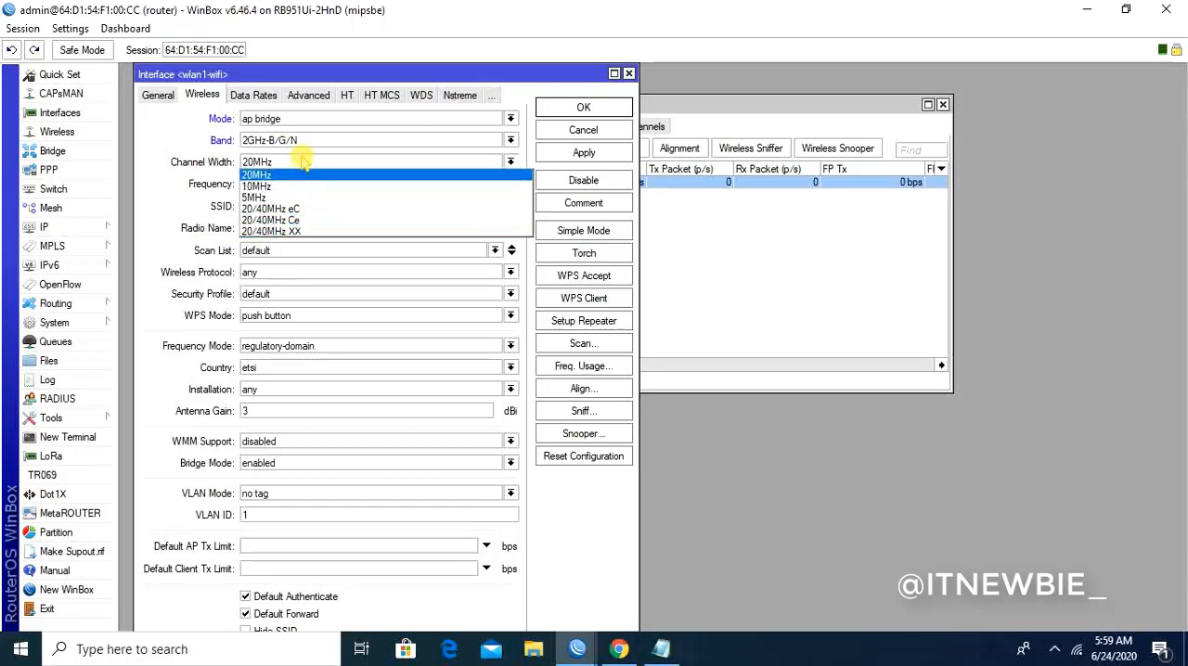
{"action": "left_click", "coordinate": [290, 232]}
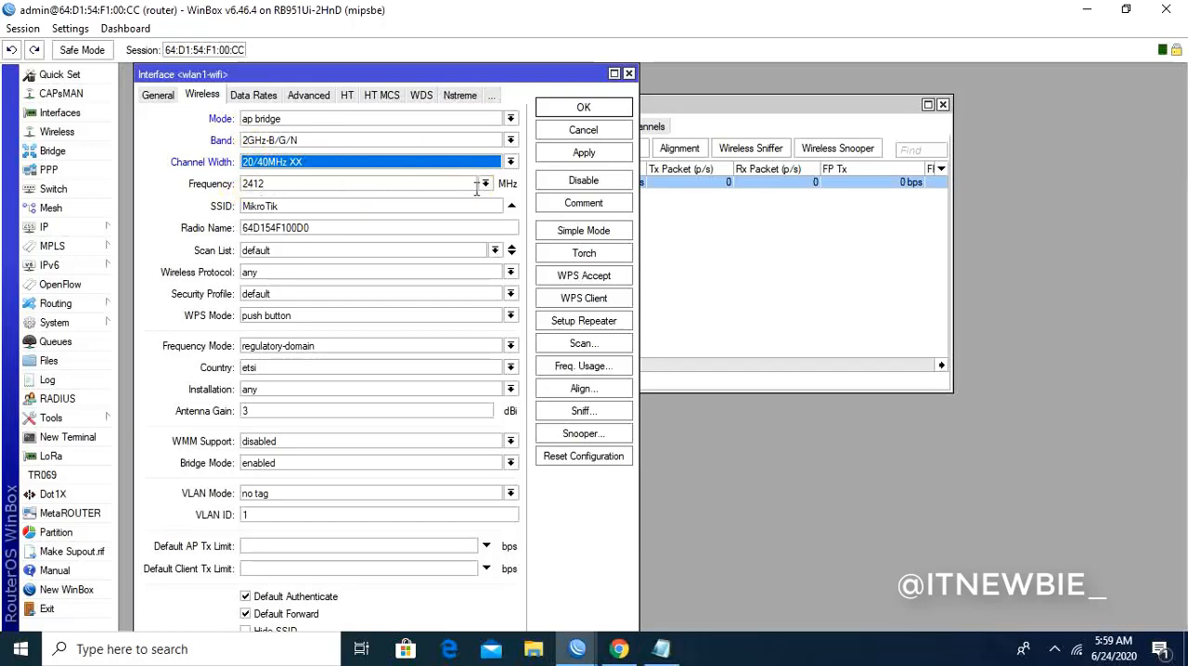
- Review the available frequency options for wlan1-wifi without changing the selection
{"action": "left_click", "coordinate": [484, 184]}
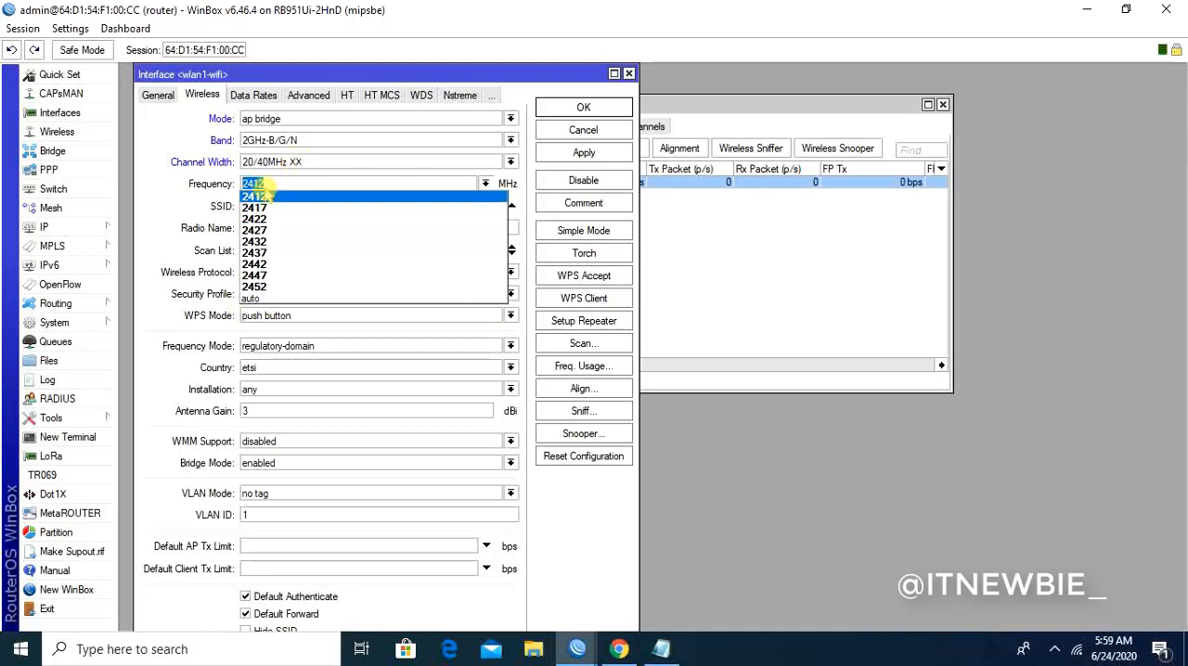
{"action": "left_click", "coordinate": [164, 193]}
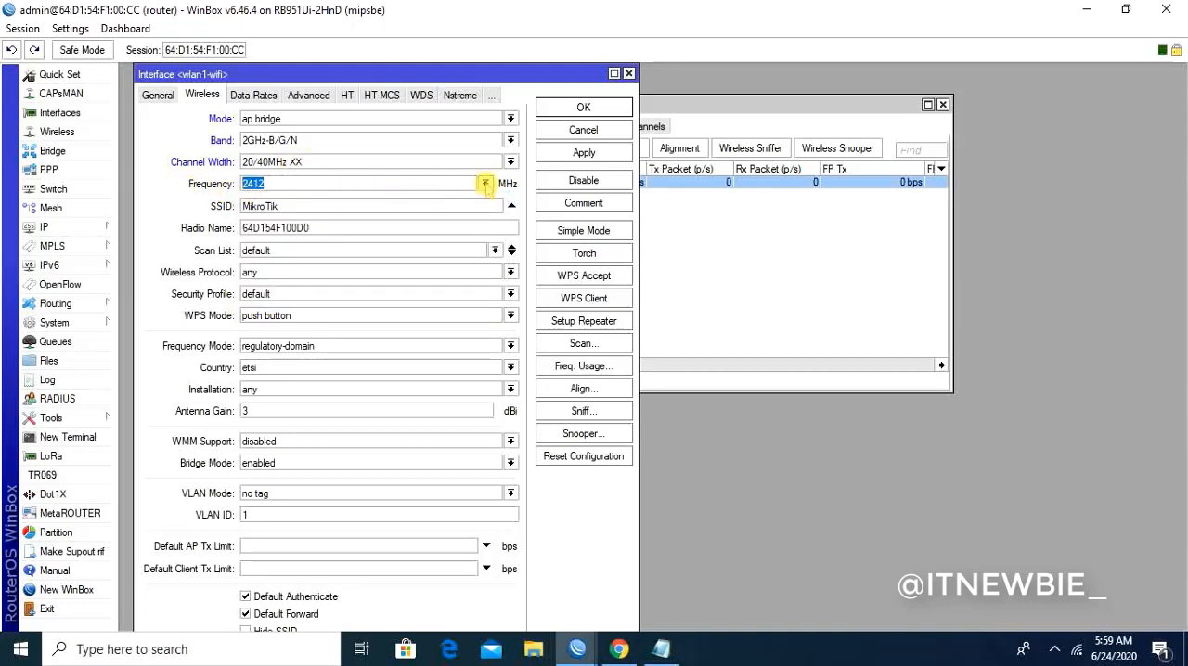
{"action": "left_click", "coordinate": [486, 184]}
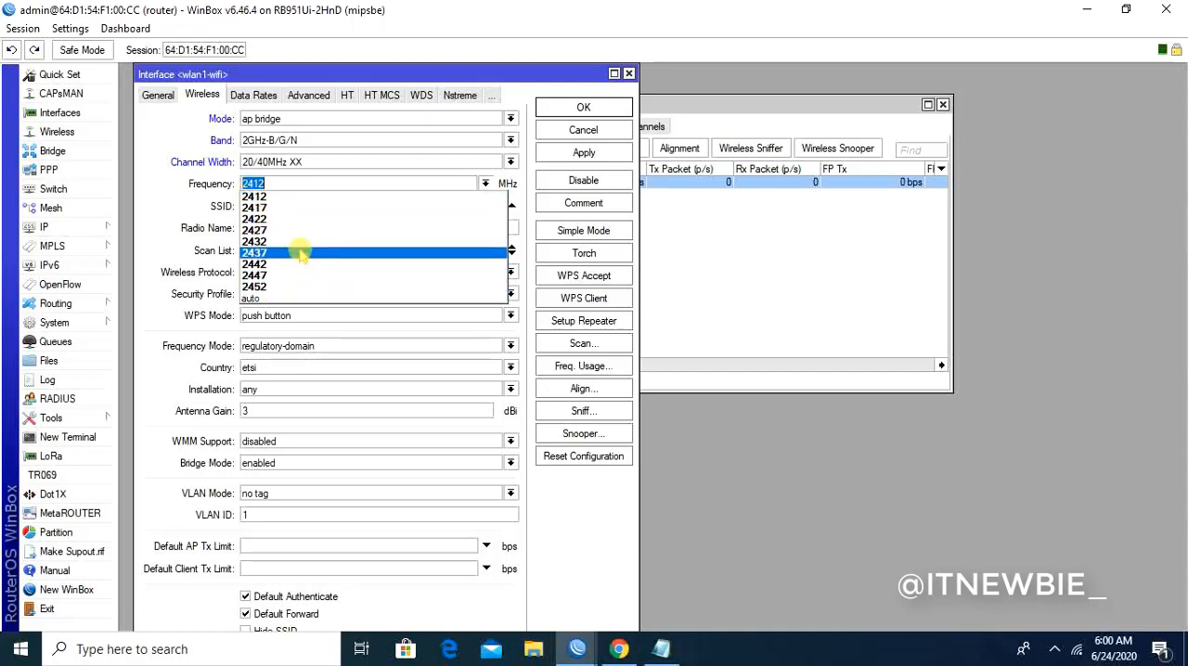
{"action": "left_click", "coordinate": [498, 68]}
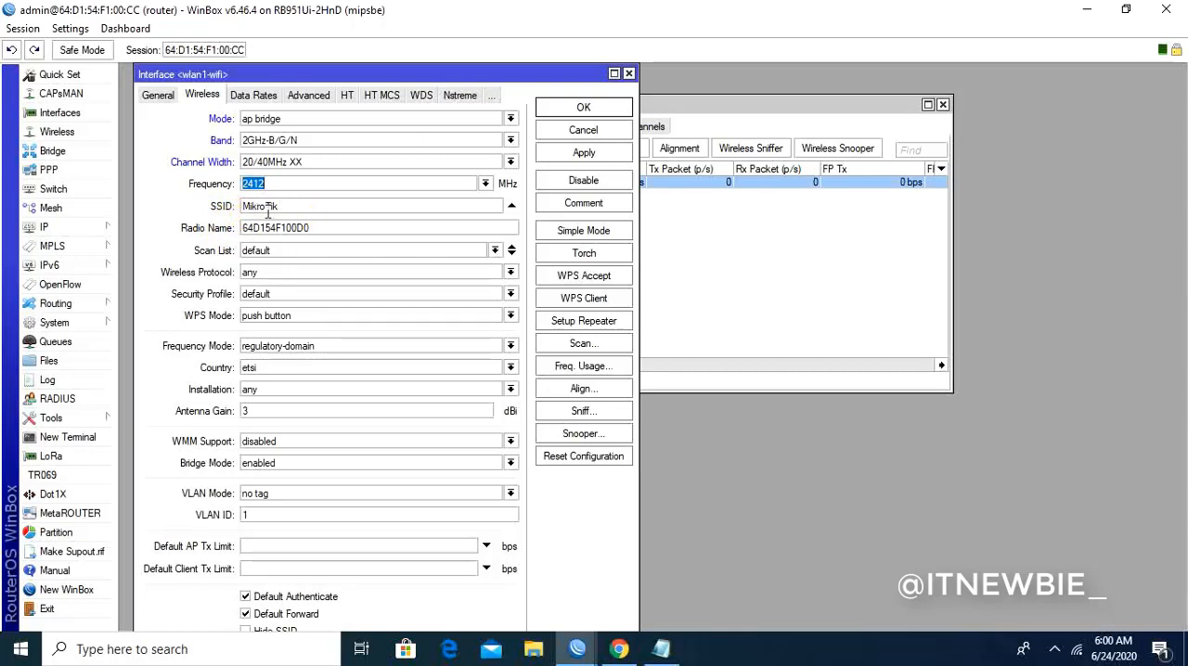
- Switch to the Notepad note and add the line "SSID --> Nama Wifi (Wifi Siswa)" below the mode list, separated by a blank line
{"action": "left_click", "coordinate": [668, 648]}
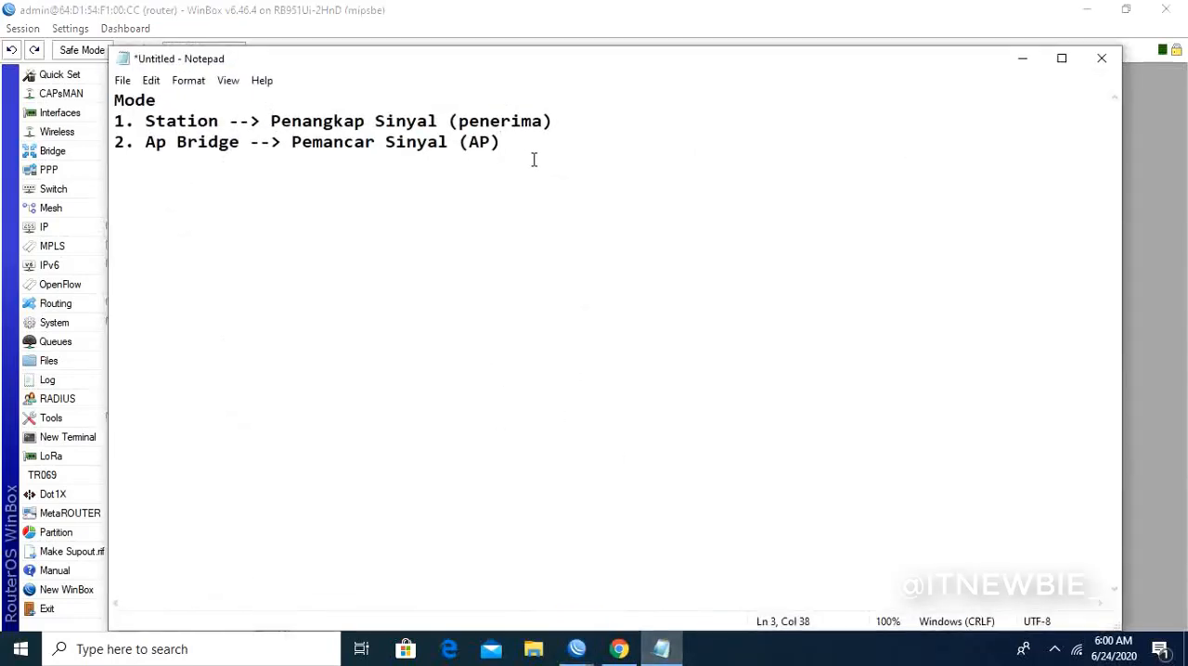
{"action": "key", "text": "Return"}
{"action": "key", "text": "Return"}
{"action": "type", "text": "S"}
{"action": "type", "text": "SID "}
{"action": "type", "text": "--"}
{"action": "type", "text": "."}
{"action": "key", "text": "BackSpace"}
{"action": "key", "text": "BackSpace"}
{"action": "type", "text": "> Nam"}
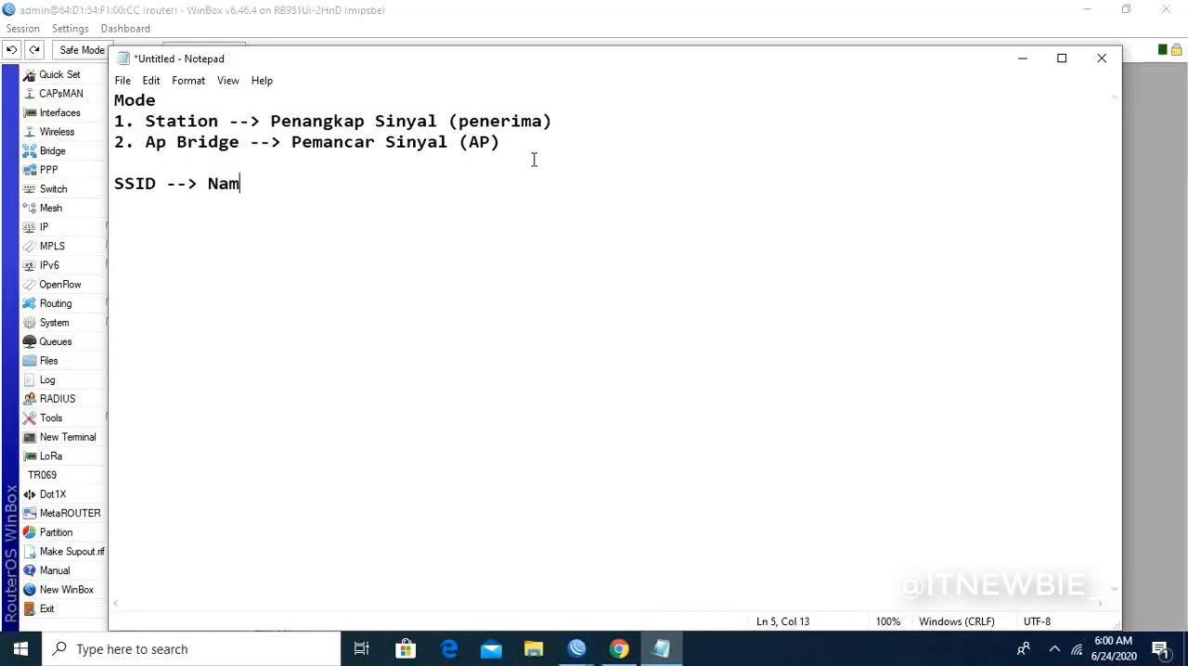
{"action": "type", "text": "a Wifi ("}
{"action": "type", "text": "Wifi"}
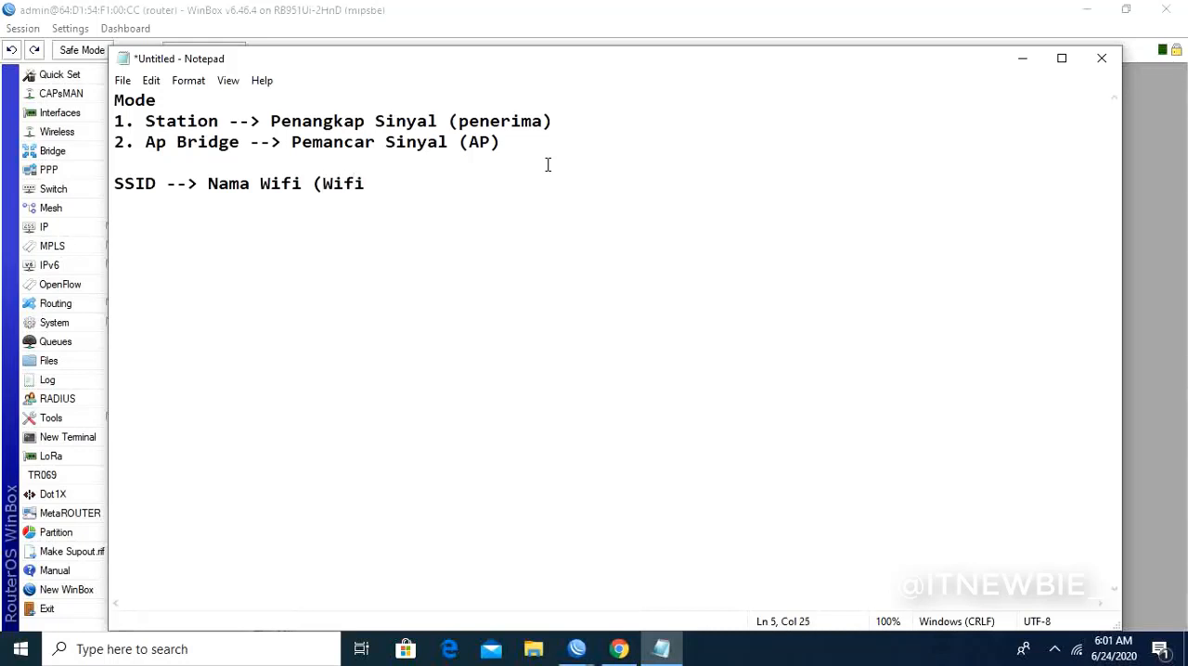
{"action": "type", "text": " Siswa)"}
- Return to WinBox and set the SSID of wlan1-wifi to Wifi-Siswa
{"action": "left_click", "coordinate": [1021, 59]}
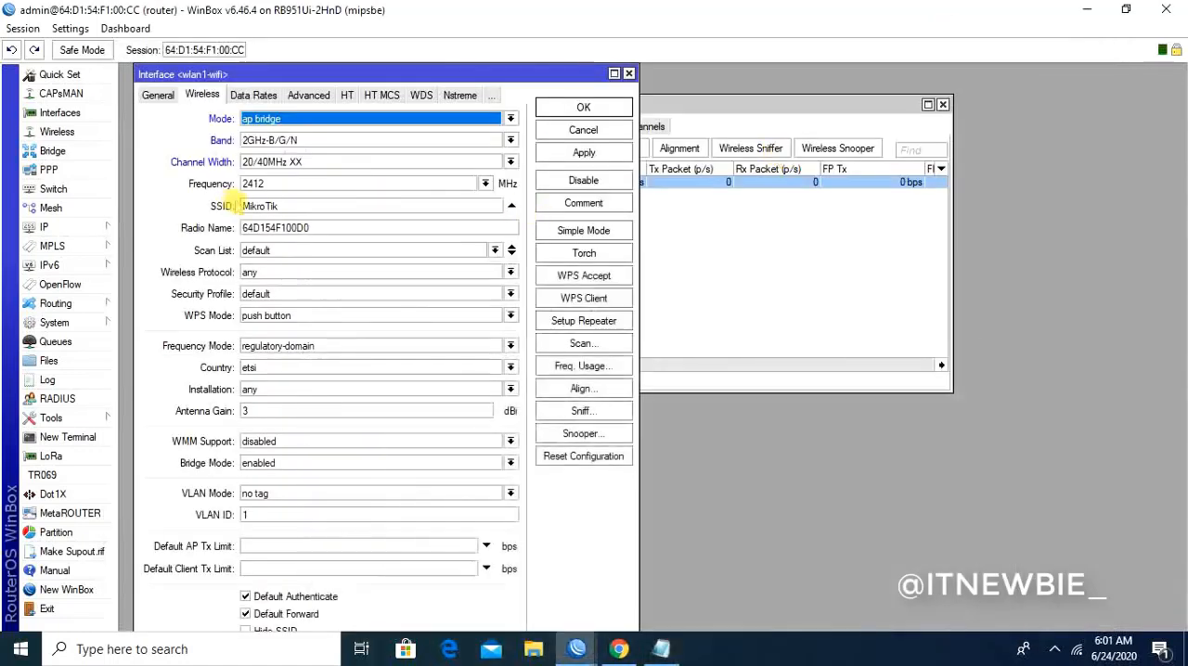
{"action": "left_click_drag", "start_coordinate": [300, 202], "coordinate": [153, 208]}
{"action": "type", "text": "S"}
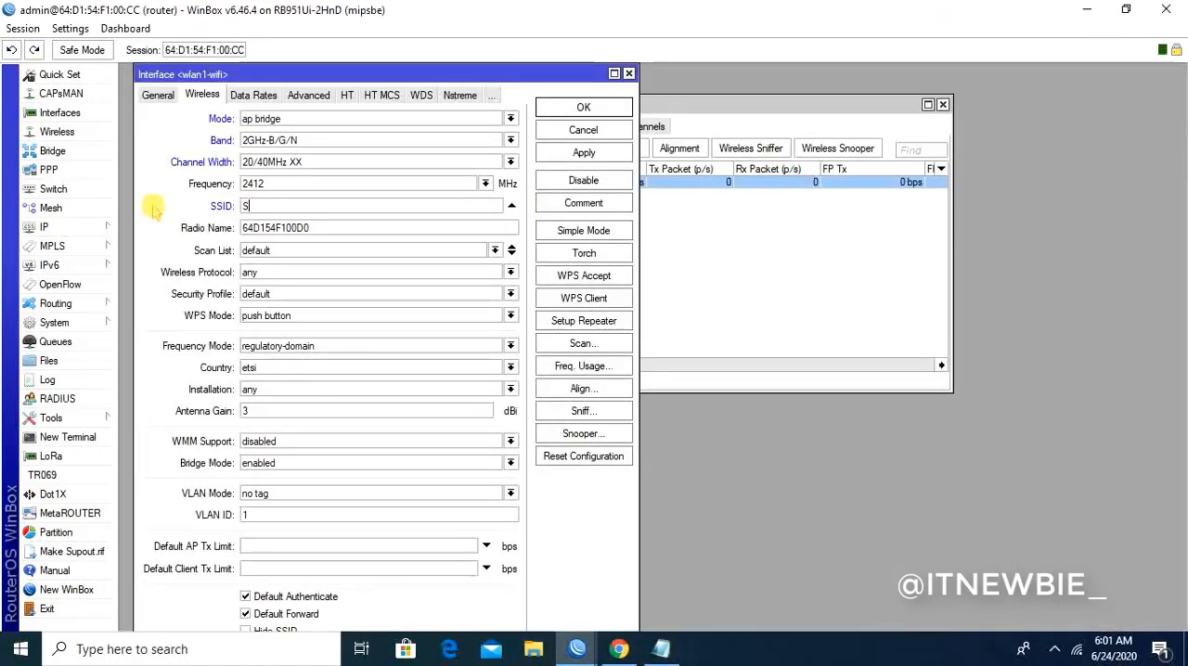
{"action": "type", "text": "WI"}
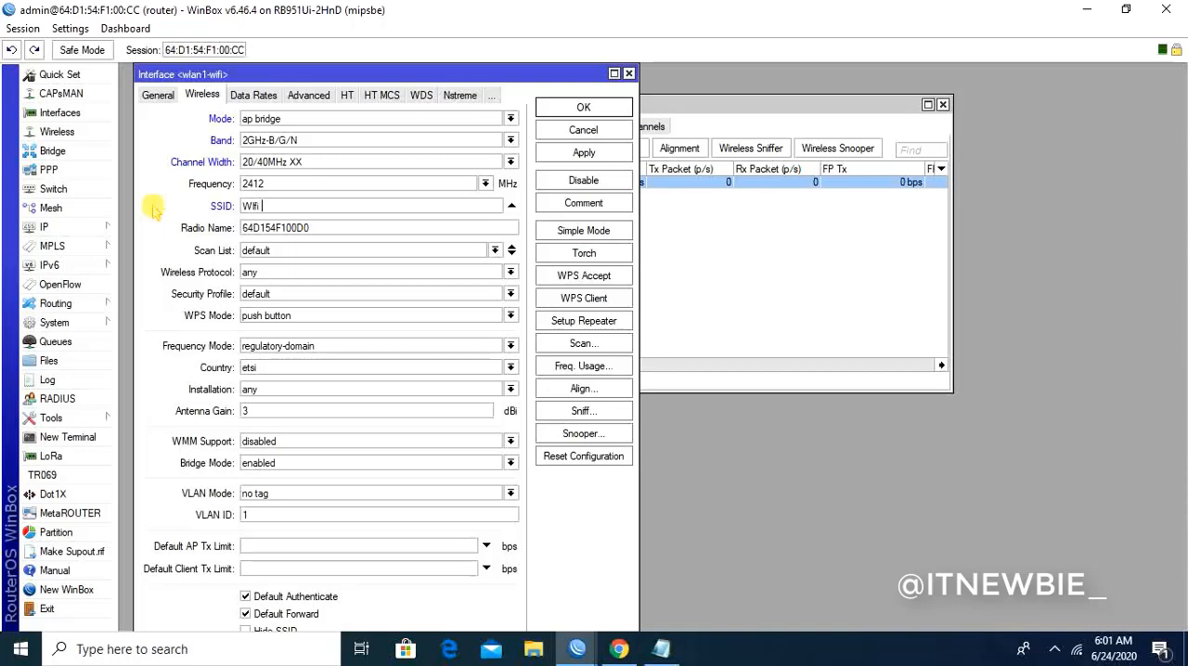
{"action": "type", "text": "fi Slswa"}
{"action": "key", "text": "BackSpace"}
{"action": "key", "text": "BackSpace"}
{"action": "key", "text": "BackSpace"}
{"action": "key", "text": "BackSpace"}
{"action": "key", "text": "BackSpace"}
{"action": "key", "text": "BackSpace"}
{"action": "key", "text": "BackSpace"}
{"action": "key", "text": "BackSpace"}
{"action": "key", "text": "BackSpace"}
{"action": "type", "text": "Wifi-Slswawa"}
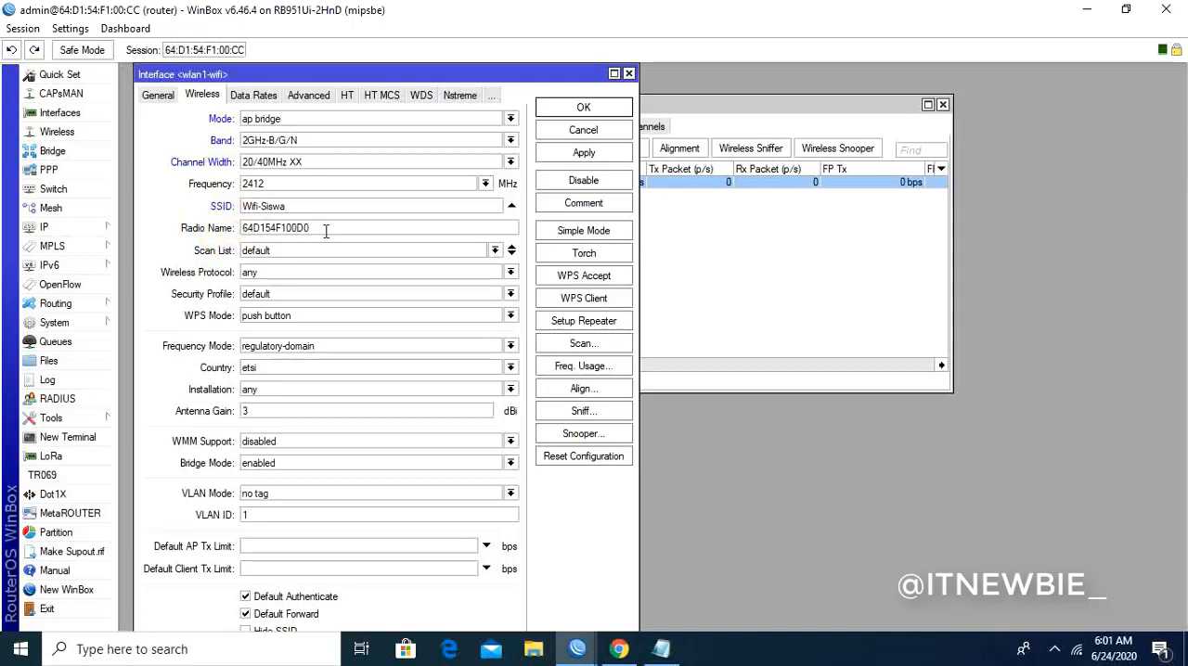
- Replace the radio name of wlan1-wifi with "Router WIfi"
{"action": "left_click_drag", "start_coordinate": [326, 232], "coordinate": [213, 229]}
{"action": "key", "text": "BackSpace"}
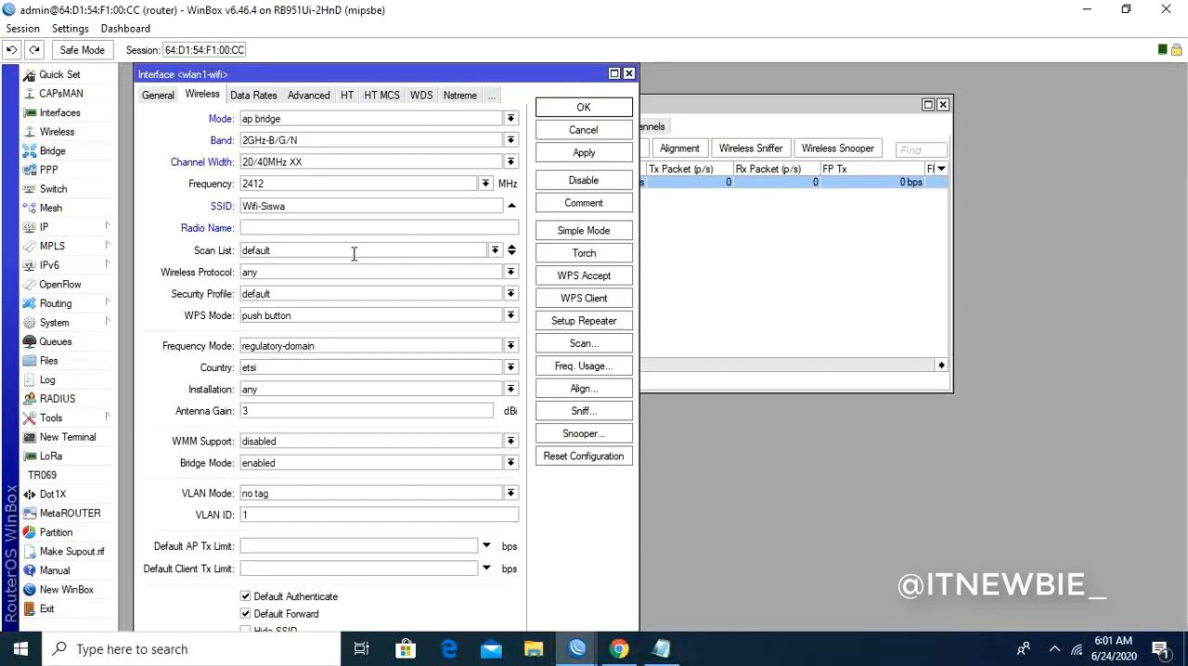
{"action": "type", "text": "Wi"}
{"action": "key", "text": "BackSpace"}
{"action": "key", "text": "BackSpace"}
{"action": "type", "text": "Router Wifi"}
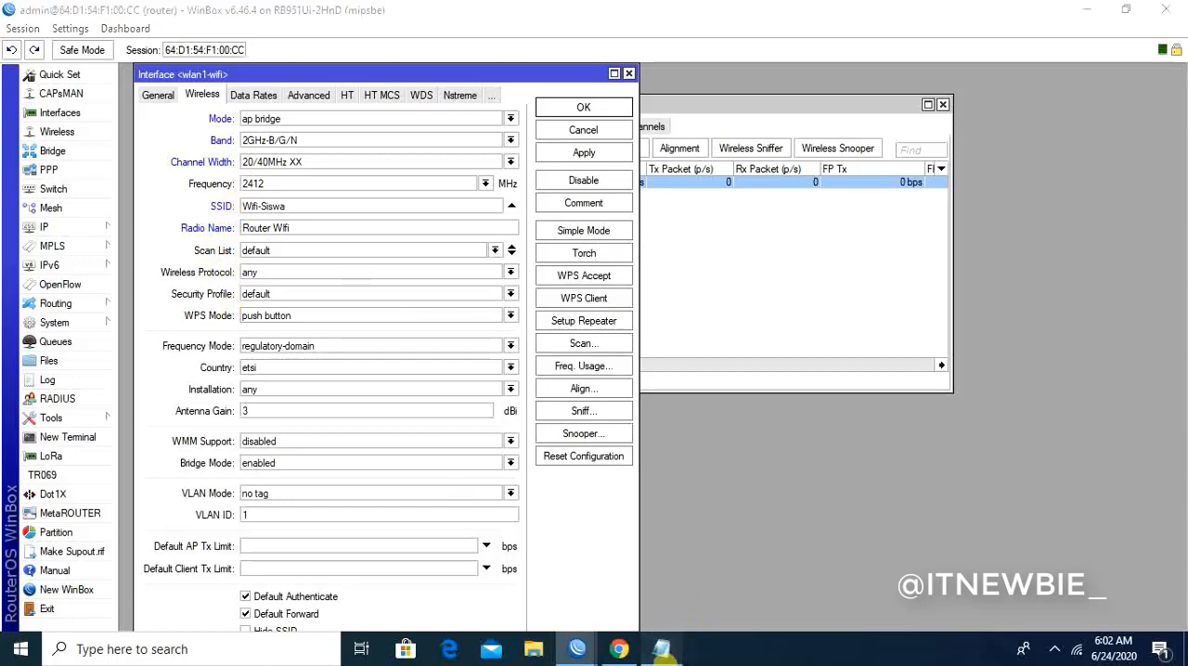
- Switch to the Notepad note and insert a "Band" line between the mode list and the SSID line
{"action": "left_click", "coordinate": [660, 648]}
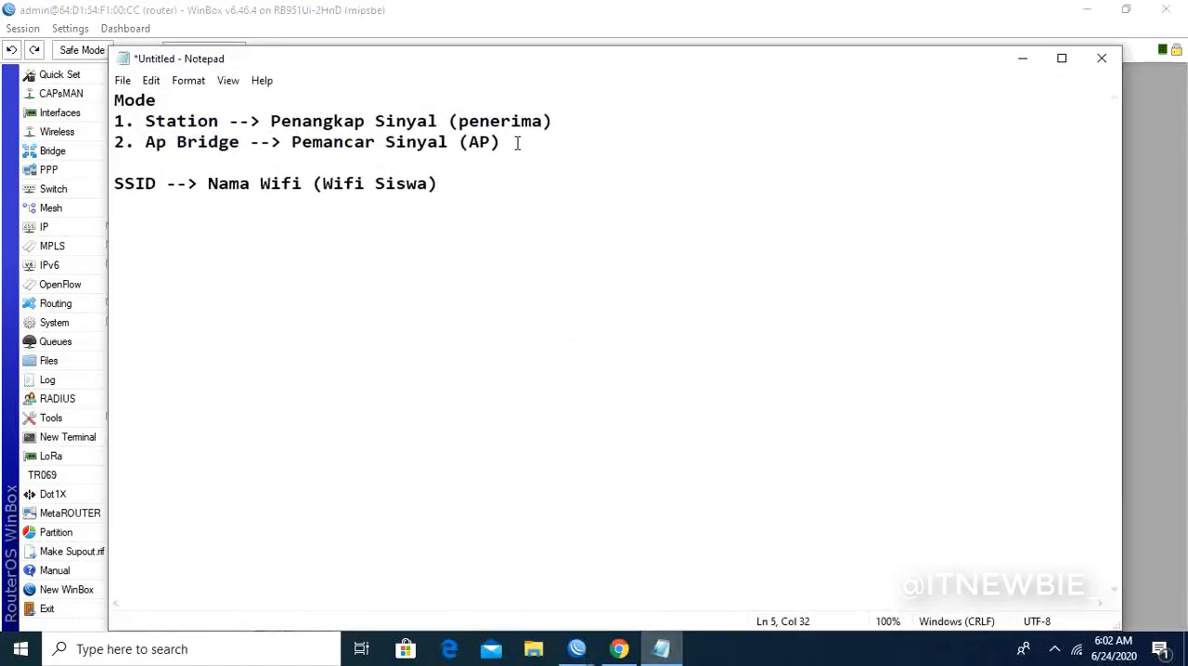
{"action": "key", "text": "Return"}
{"action": "key", "text": "Return"}
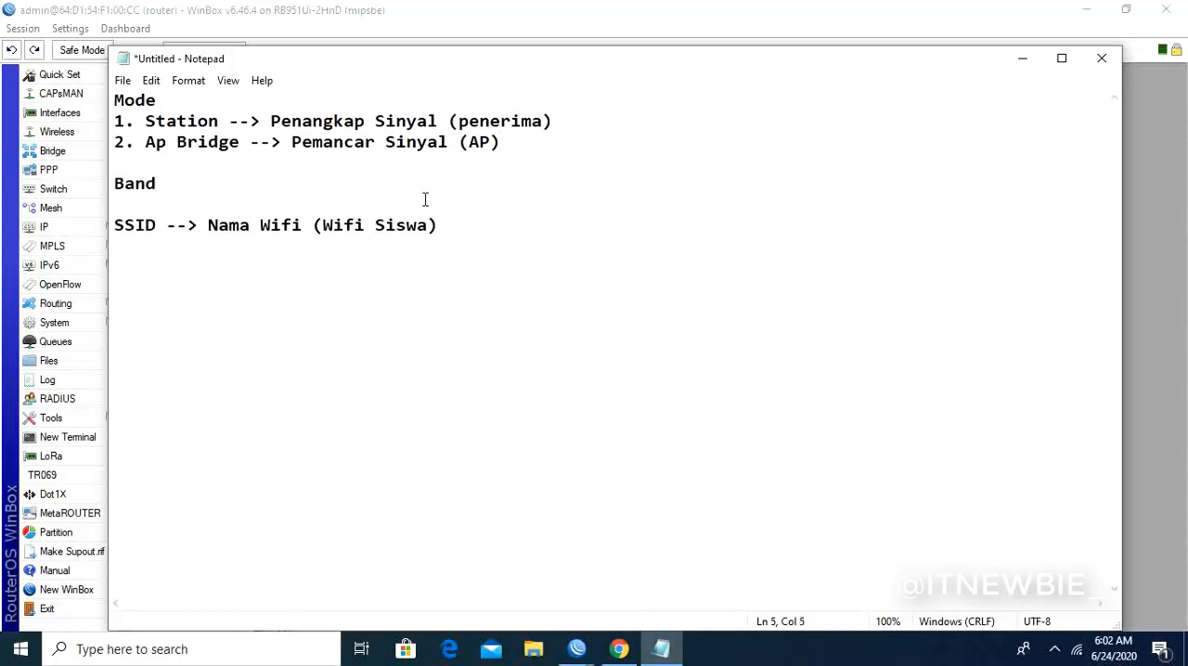
- Return to WinBox and apply the changed wireless settings of wlan1-wifi
{"action": "left_click", "coordinate": [1021, 59]}
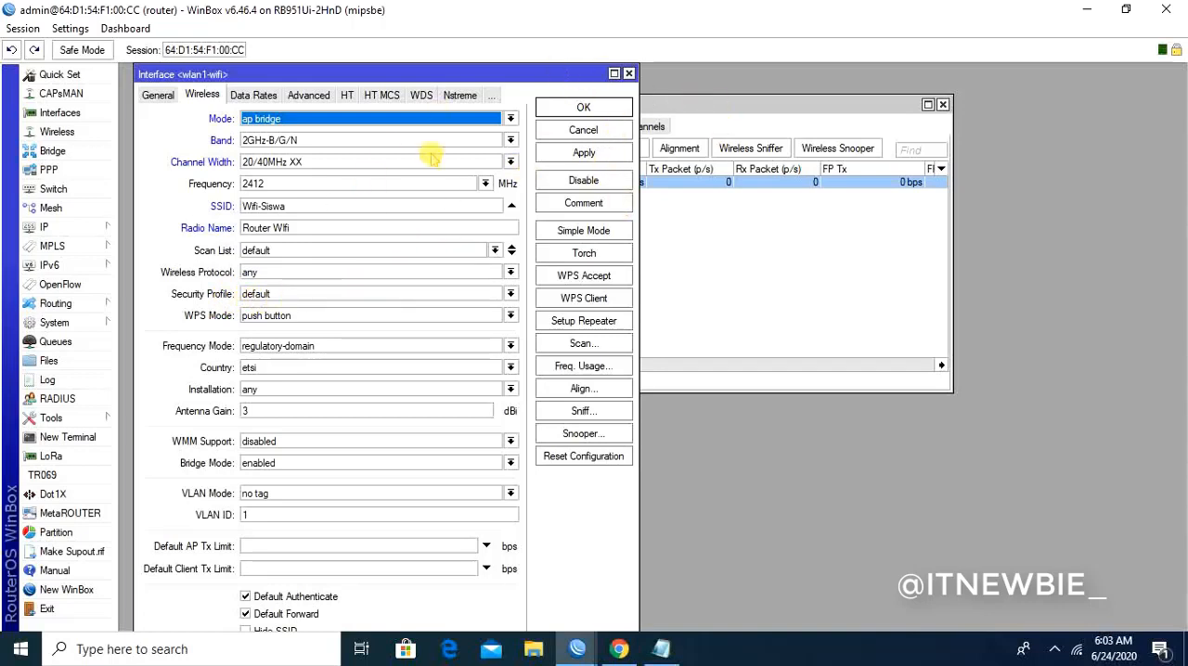
{"action": "left_click", "coordinate": [579, 156]}
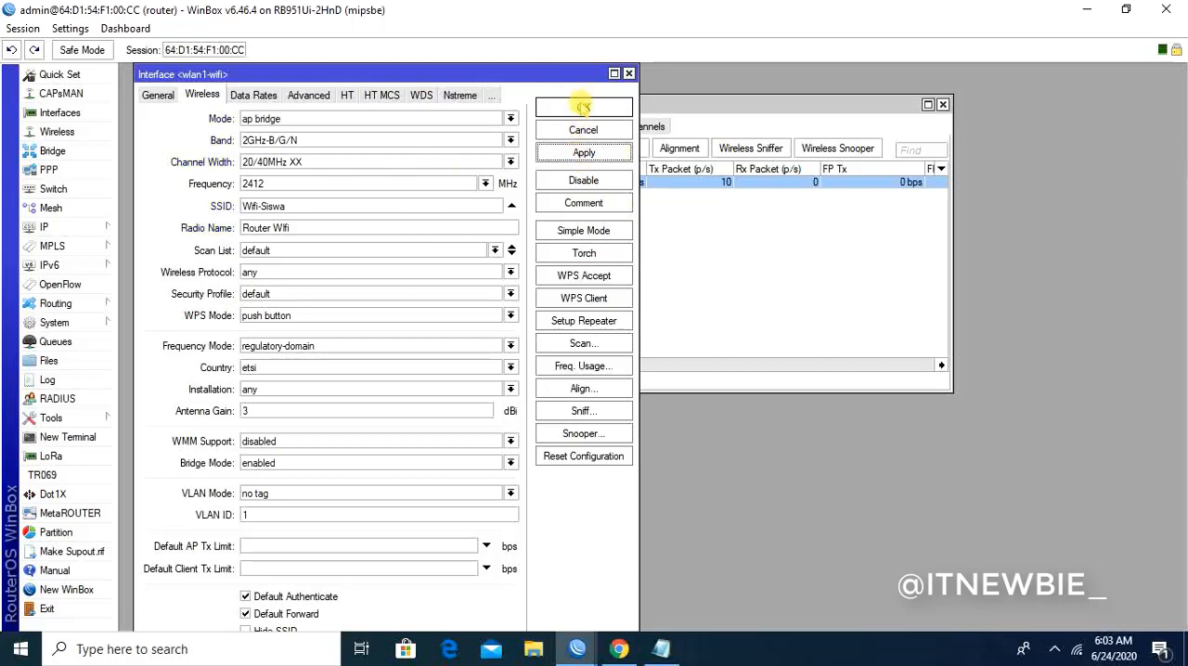
- Confirm the wlan1-wifi settings and start a new wireless security profile with WPA PSK and WPA2 PSK authentication
{"action": "left_click", "coordinate": [583, 106]}
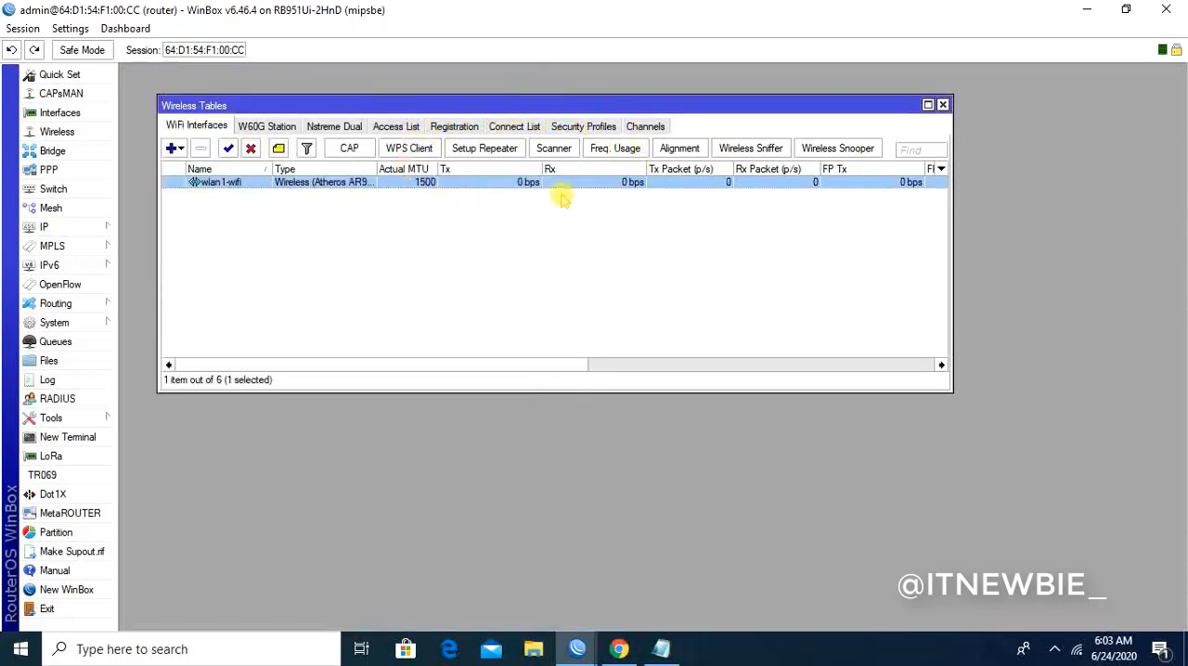
{"action": "left_click", "coordinate": [568, 129]}
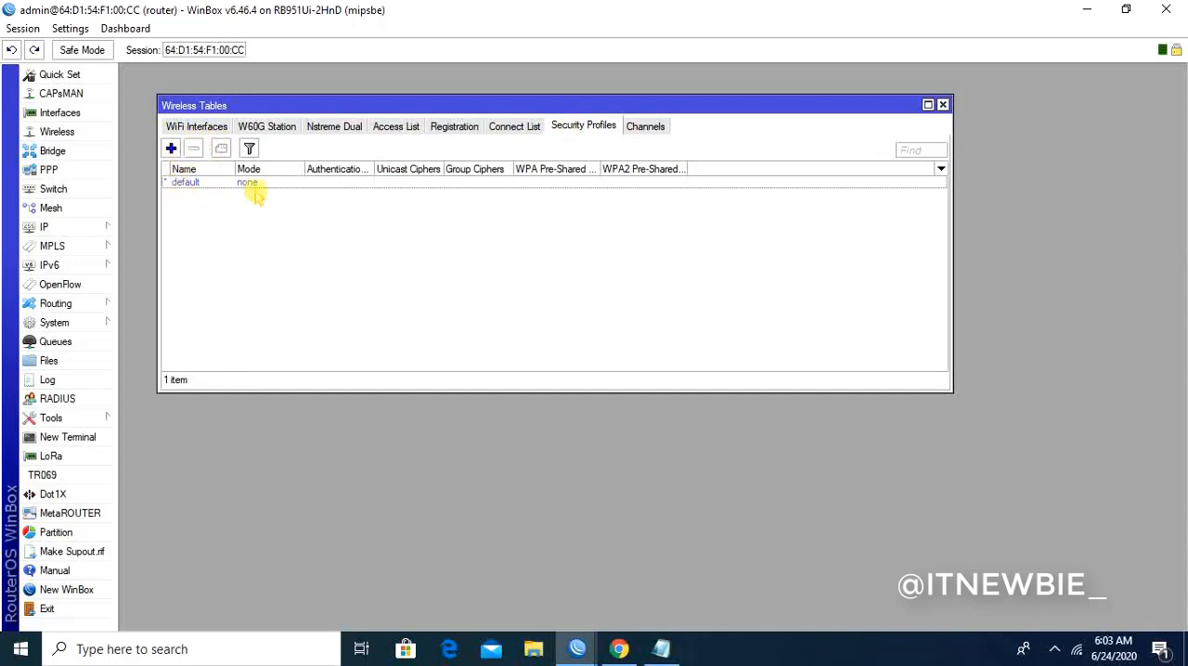
{"action": "left_click", "coordinate": [171, 149]}
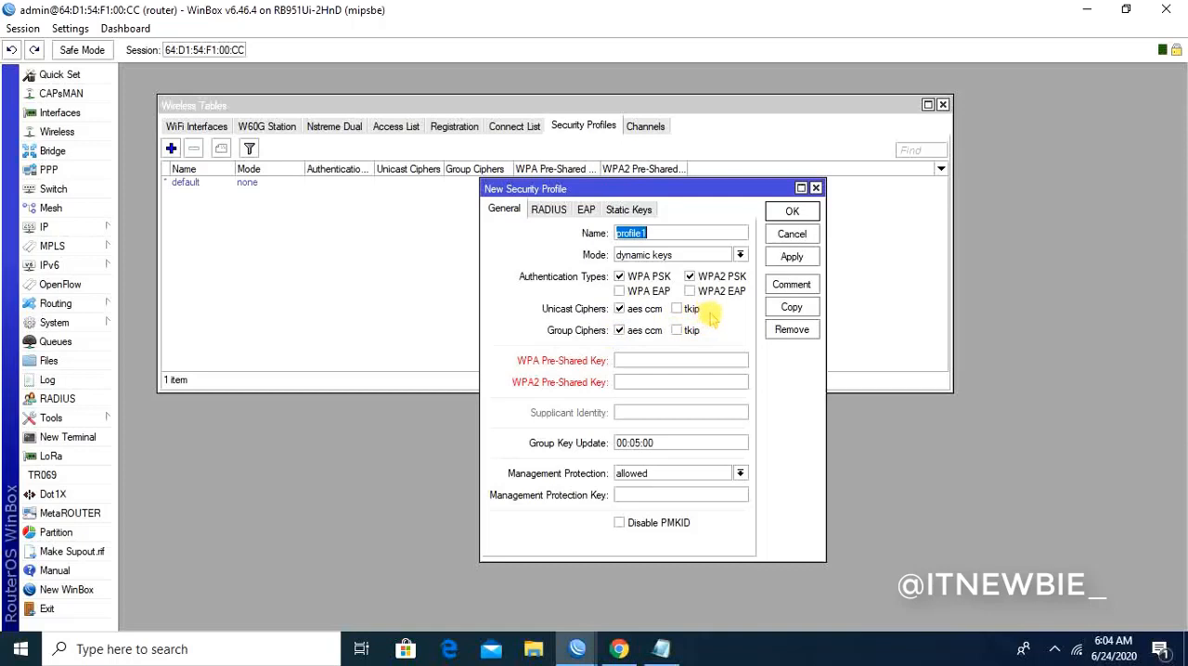
{"action": "left_click", "coordinate": [619, 276]}
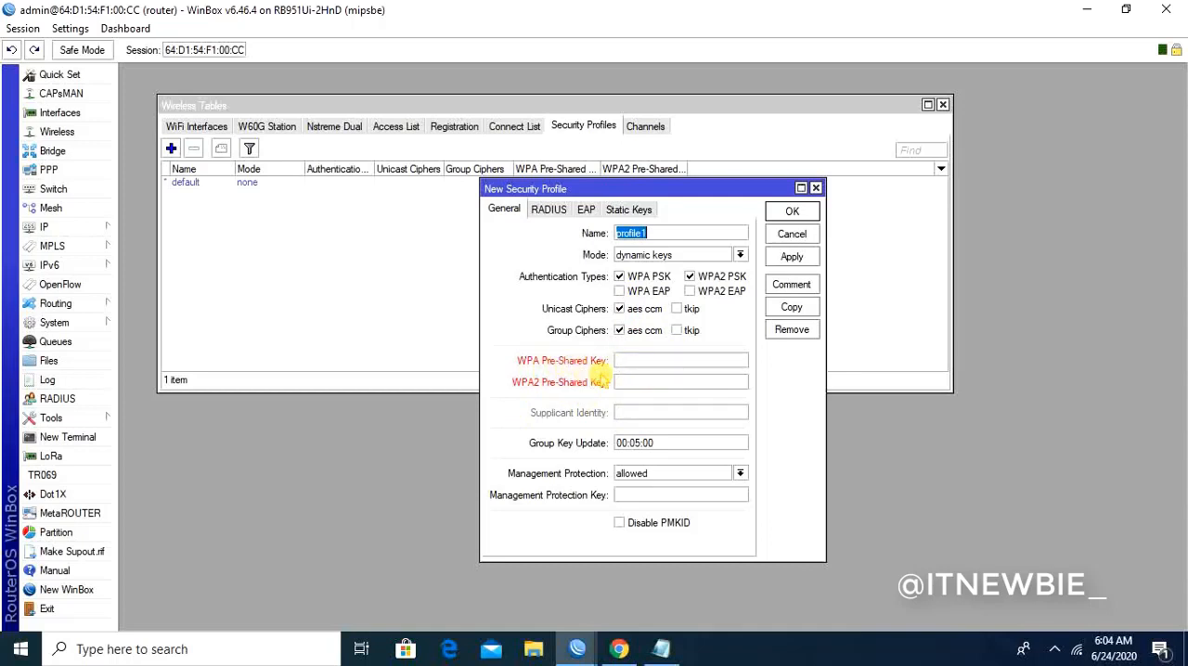
- Enter the WPA and WPA2 pre-shared keys for the new security profile and save it
{"action": "left_click", "coordinate": [628, 359]}
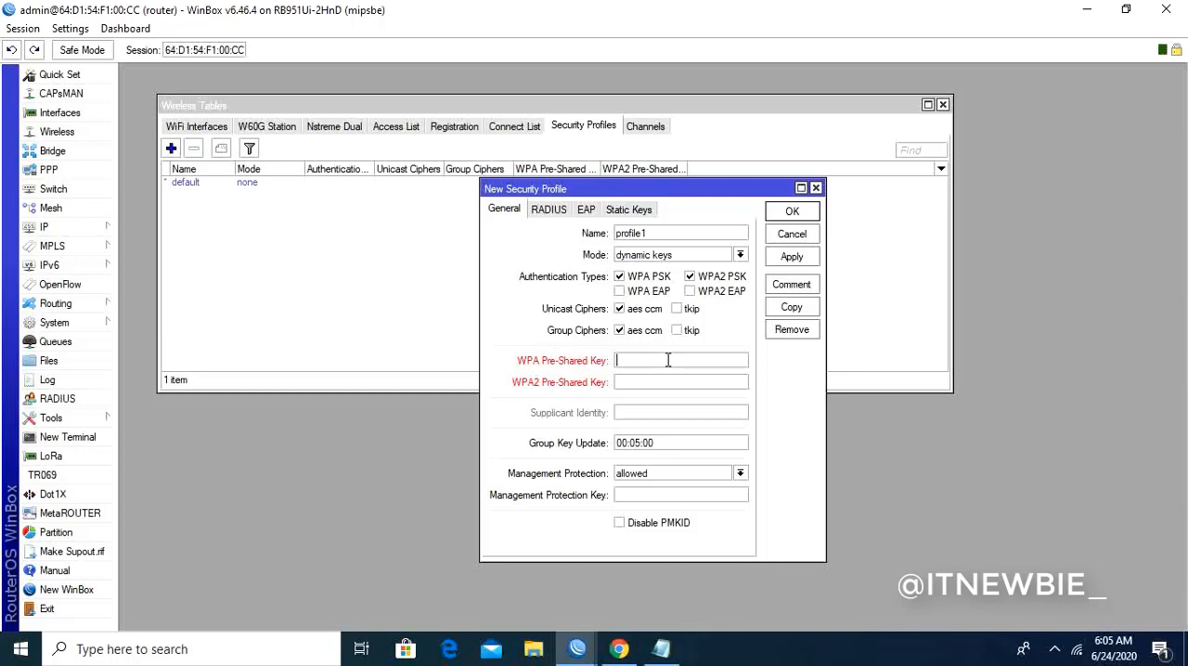
{"action": "type", "text": "password"}
{"action": "left_click", "coordinate": [637, 383]}
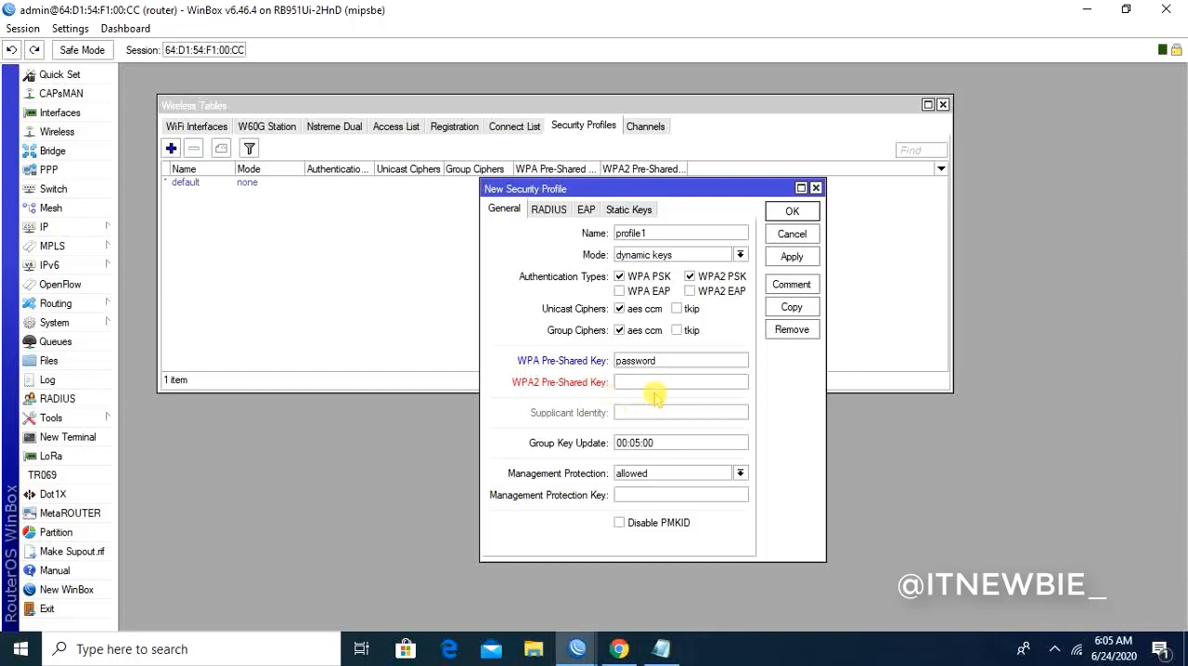
{"action": "type", "text": "password"}
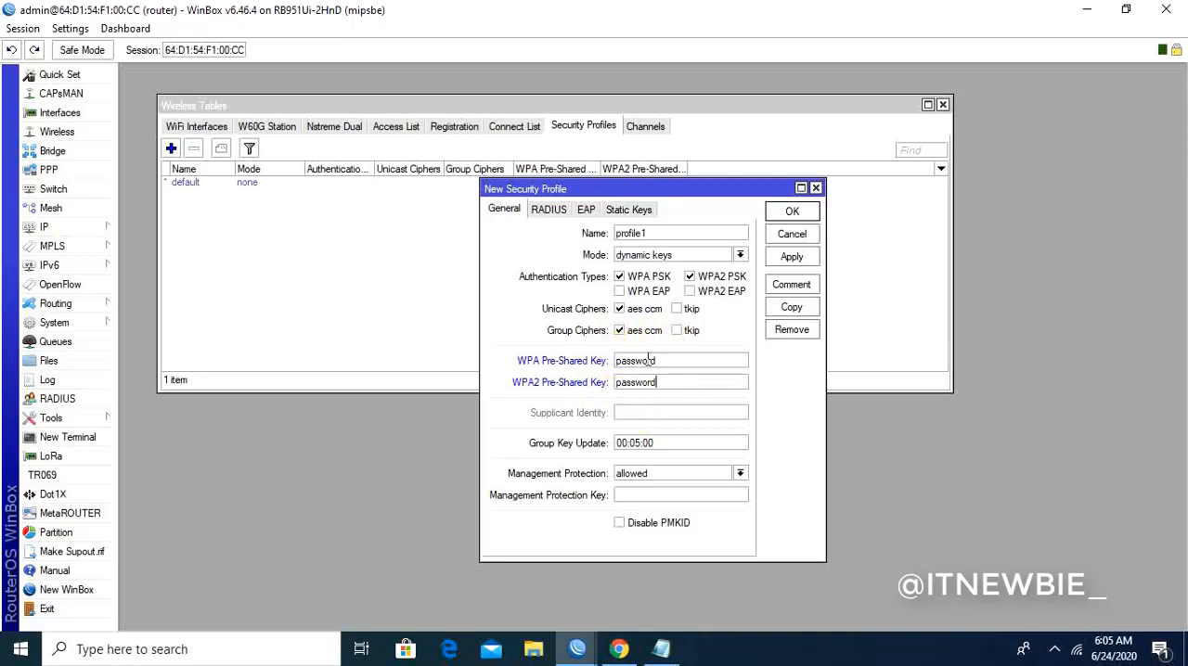
{"action": "left_click", "coordinate": [792, 259]}
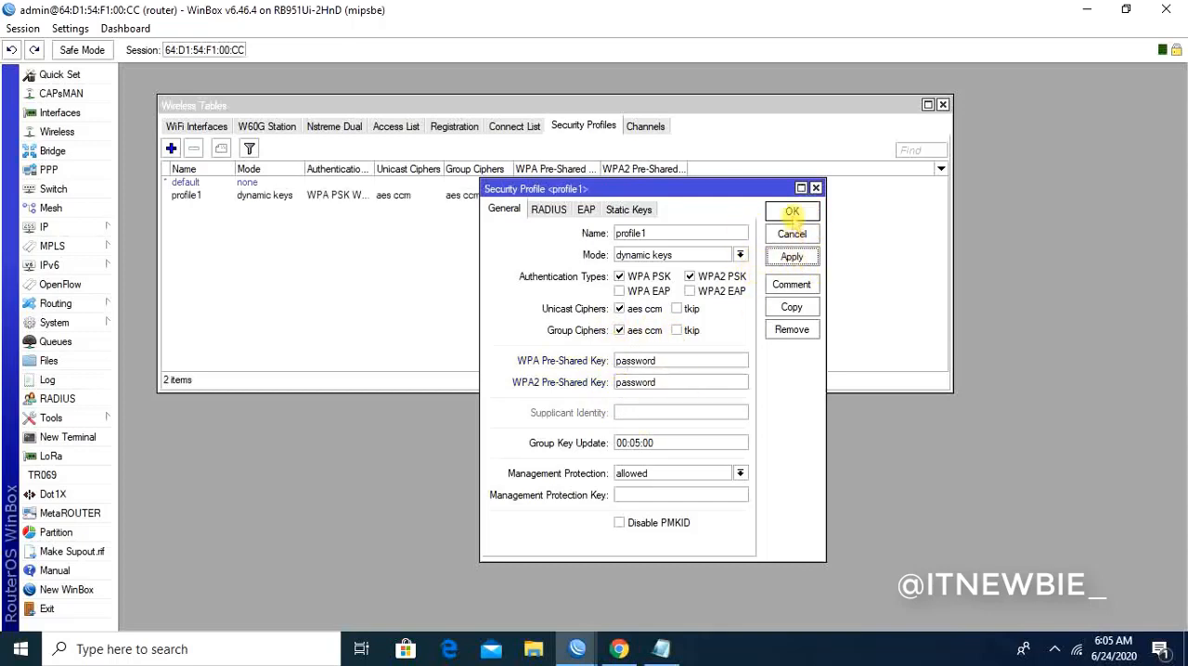
{"action": "left_click", "coordinate": [791, 213]}
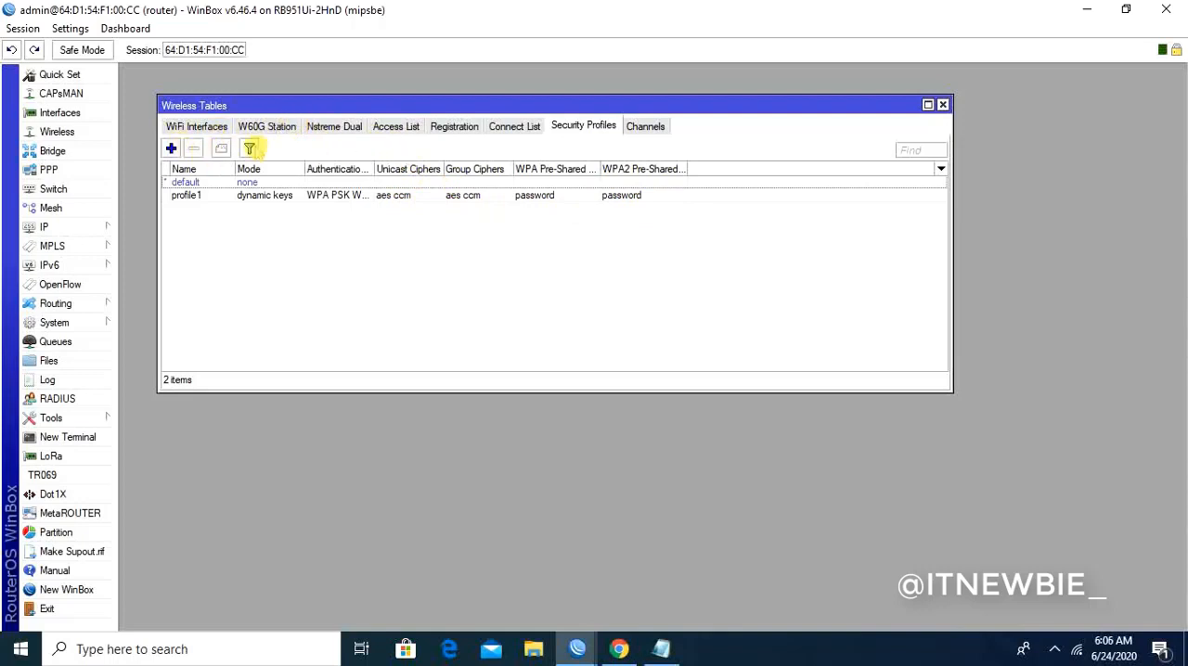
- Assign security profile profile1 to the wlan1-wifi interface, apply the change and close its settings
{"action": "left_click", "coordinate": [199, 127]}
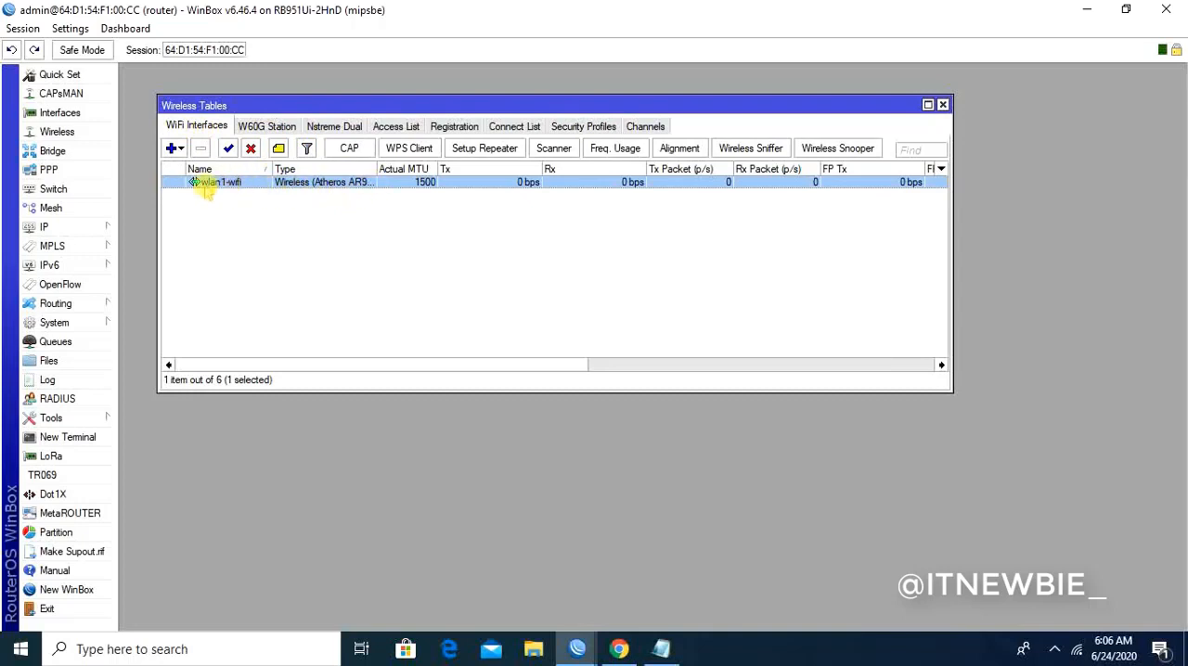
{"action": "double_click", "coordinate": [300, 182]}
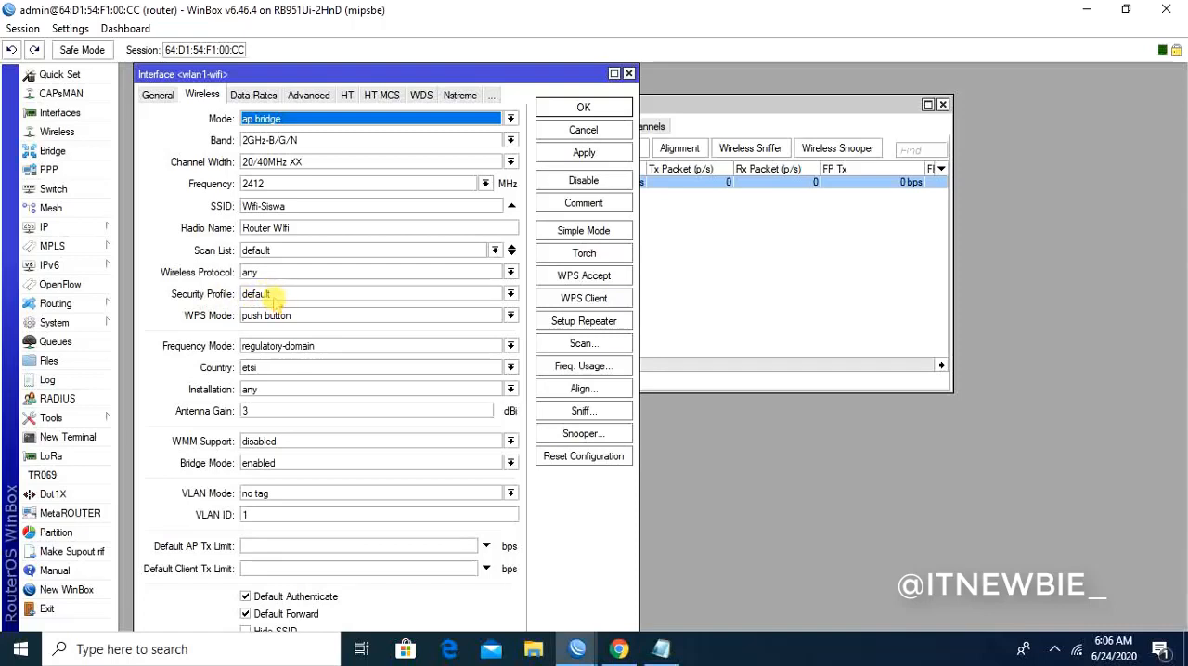
{"action": "left_click", "coordinate": [275, 295]}
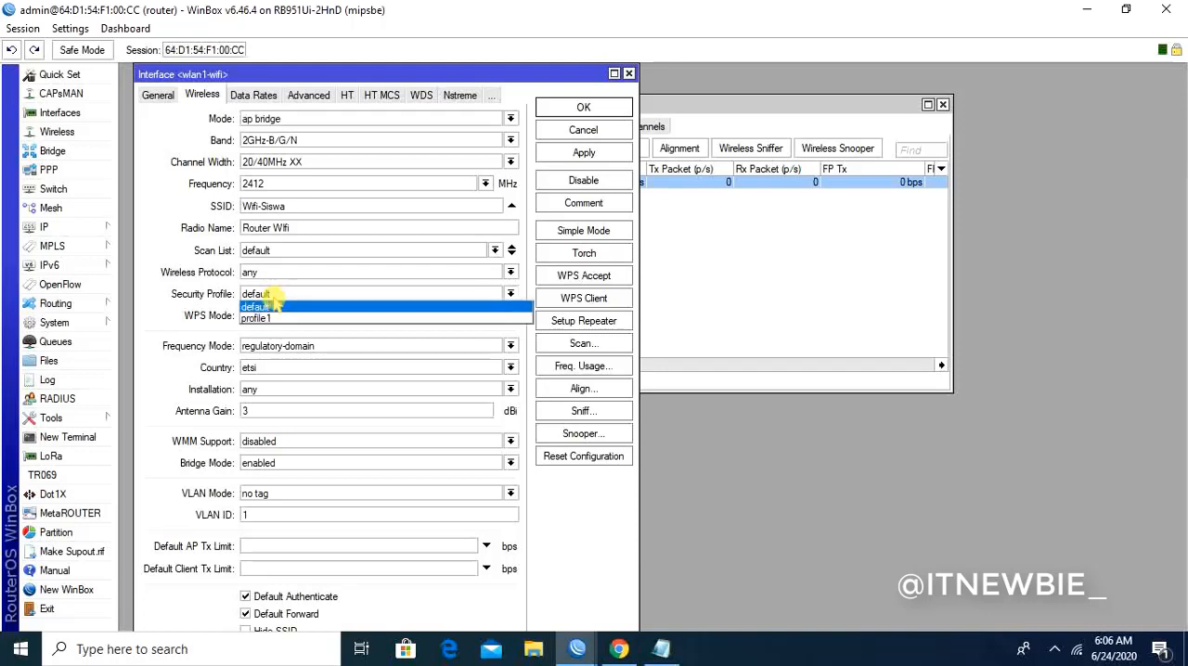
{"action": "left_click", "coordinate": [257, 318]}
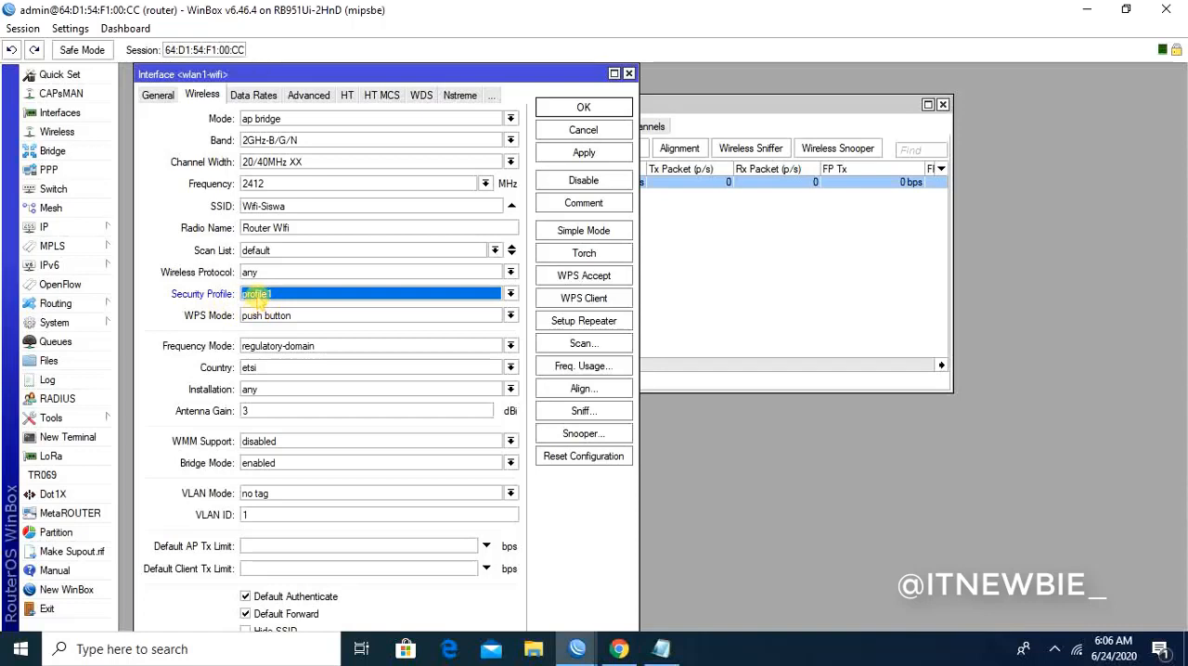
{"action": "left_click", "coordinate": [257, 295]}
{"action": "left_click", "coordinate": [259, 319]}
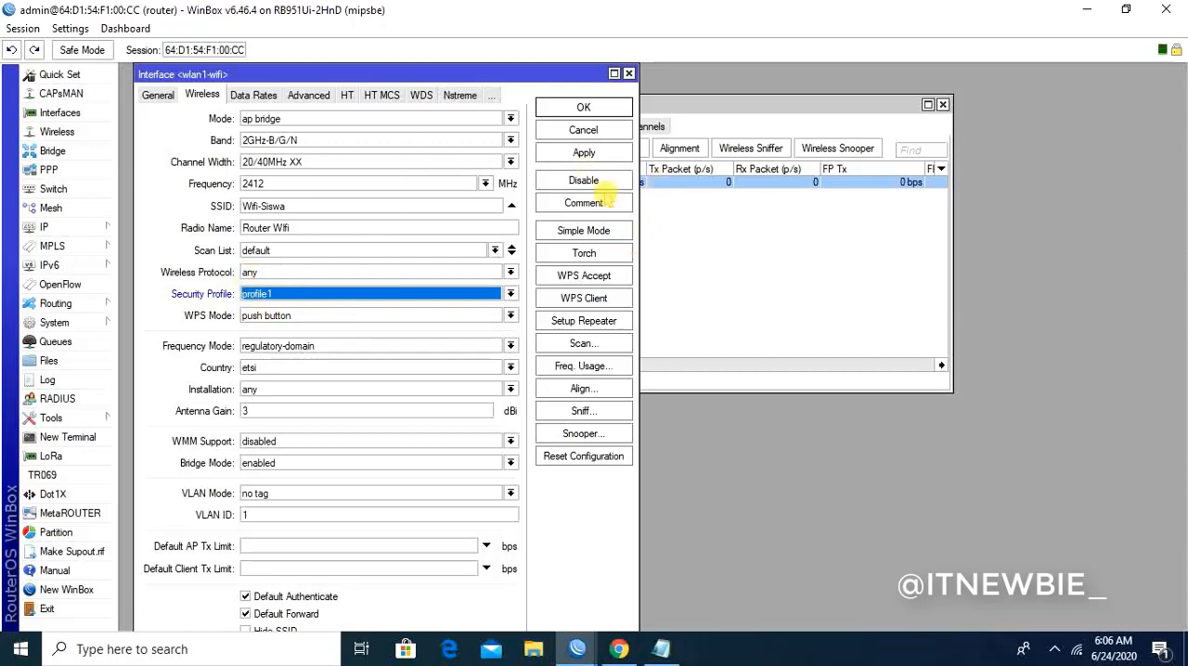
{"action": "left_click", "coordinate": [585, 153]}
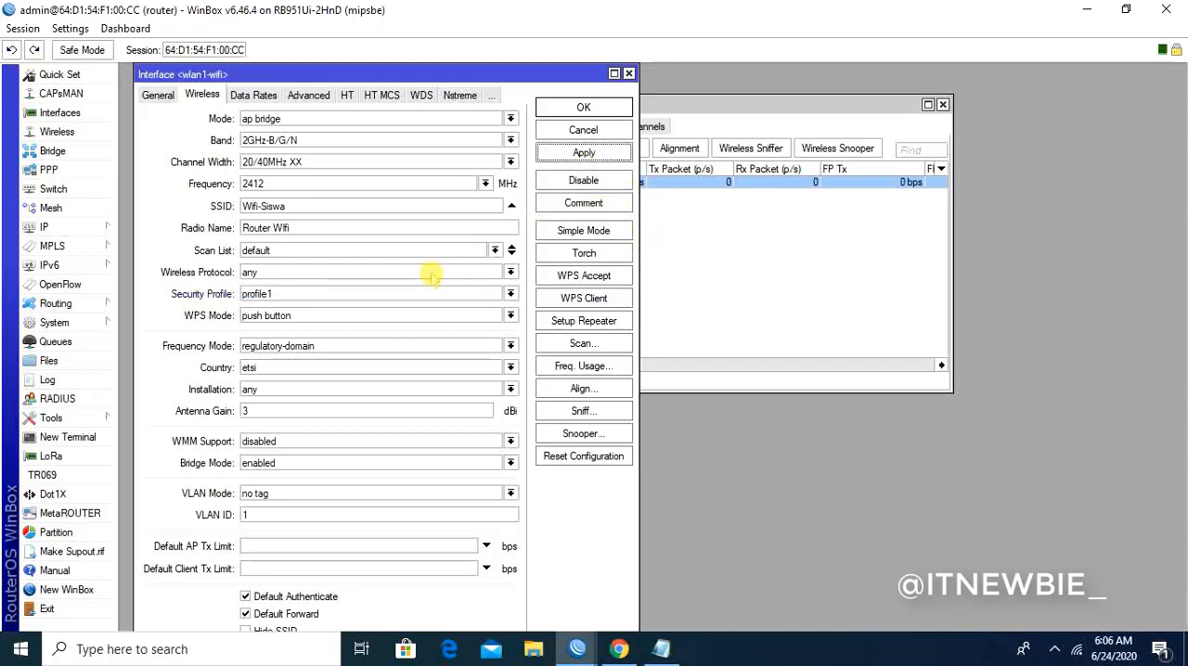
{"action": "left_click", "coordinate": [581, 106]}
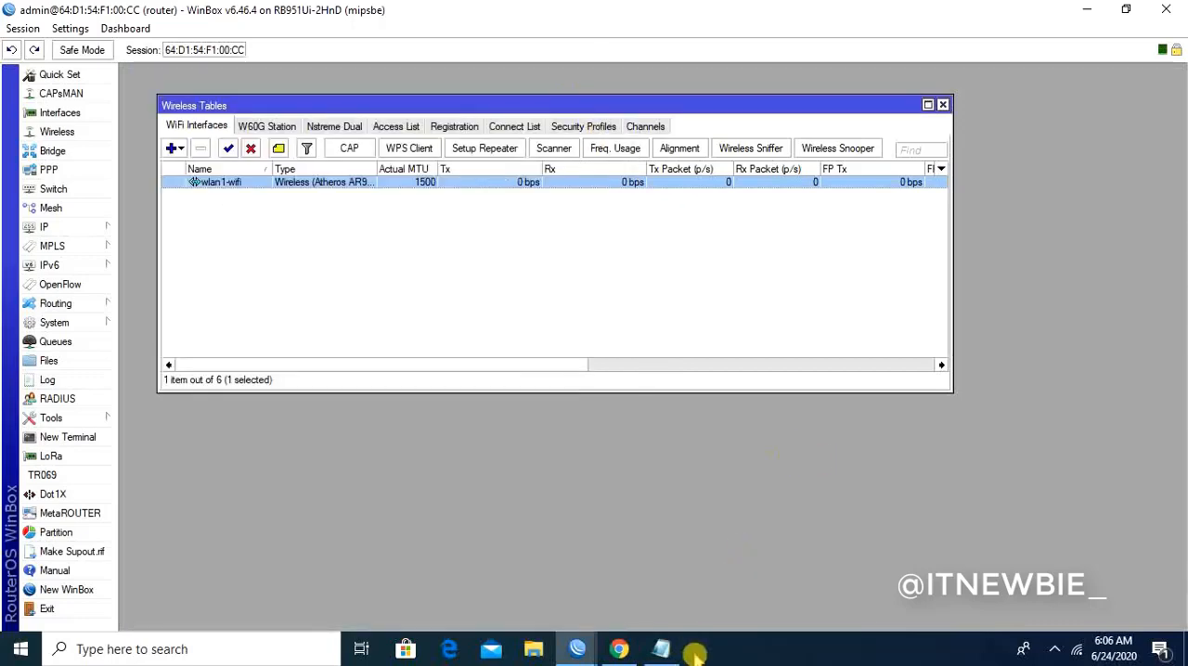
- Switch to the Notepad note, add a "Scurity Profile" line below the SSID line, and return to WinBox
{"action": "left_click", "coordinate": [662, 649]}
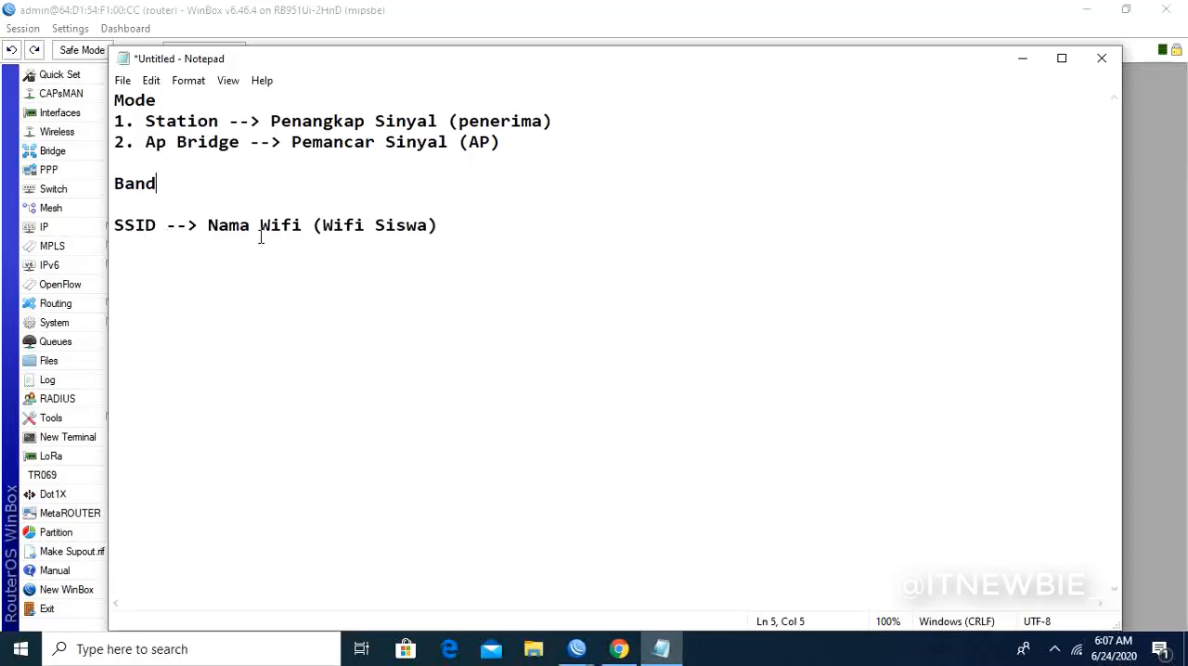
{"action": "left_click", "coordinate": [449, 225]}
{"action": "key", "text": "Return"}
{"action": "type", "text": "Scurity P"}
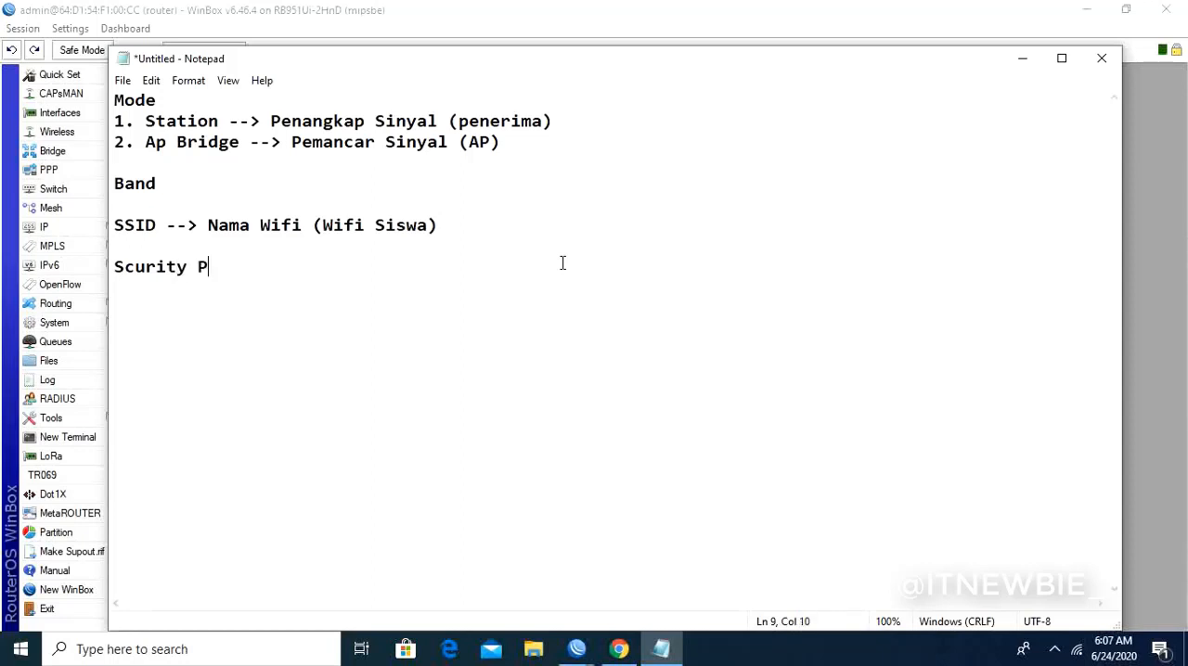
{"action": "type", "text": "rofile"}
{"action": "left_click", "coordinate": [1021, 61]}
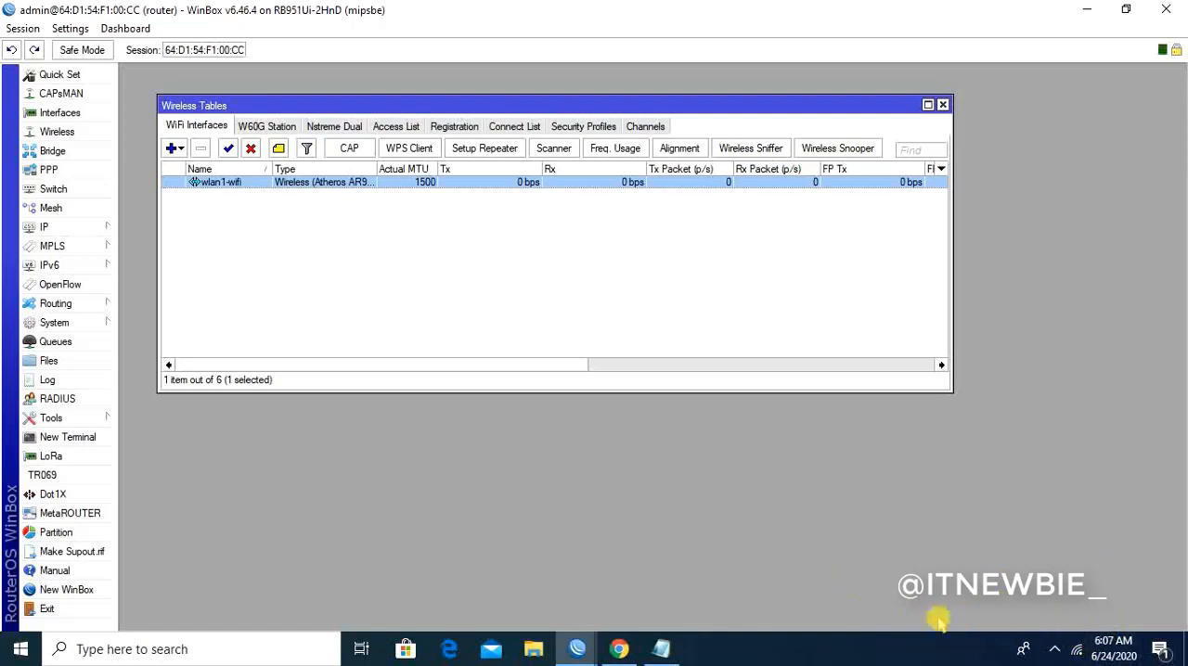
- Start connecting Windows to the Wifi-Siswa network to check for a security key request, dismiss it and show the desktop
{"action": "left_click", "coordinate": [1079, 649]}
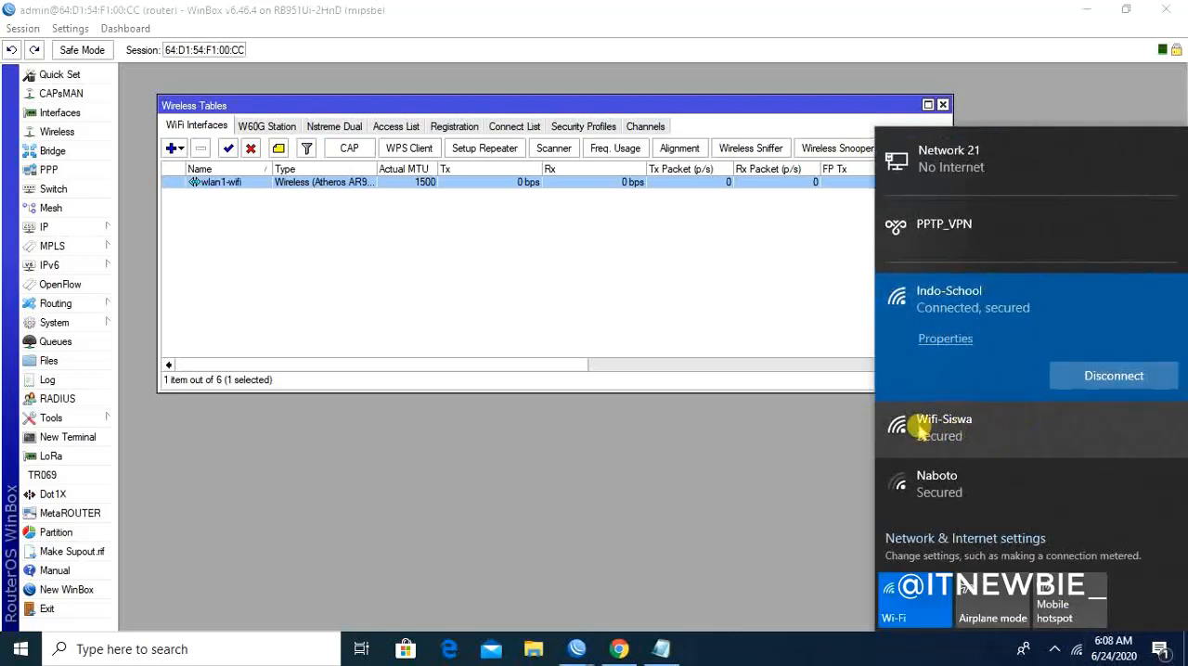
{"action": "left_click", "coordinate": [950, 427]}
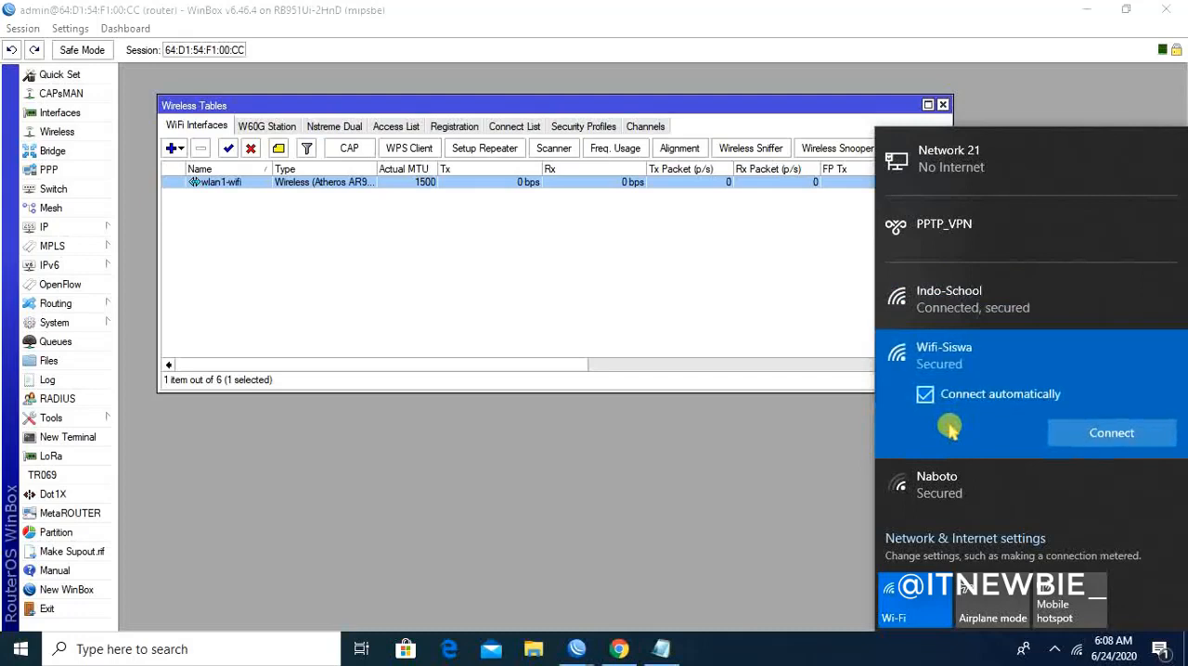
{"action": "left_click", "coordinate": [1109, 433]}
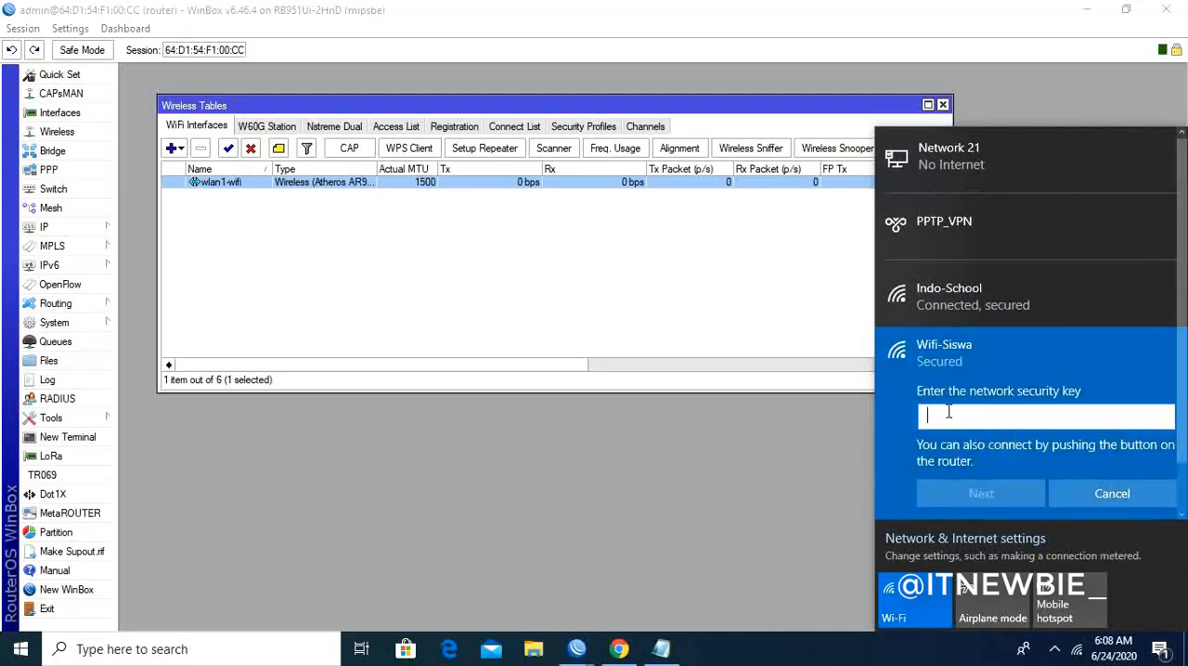
{"action": "left_click", "coordinate": [703, 452]}
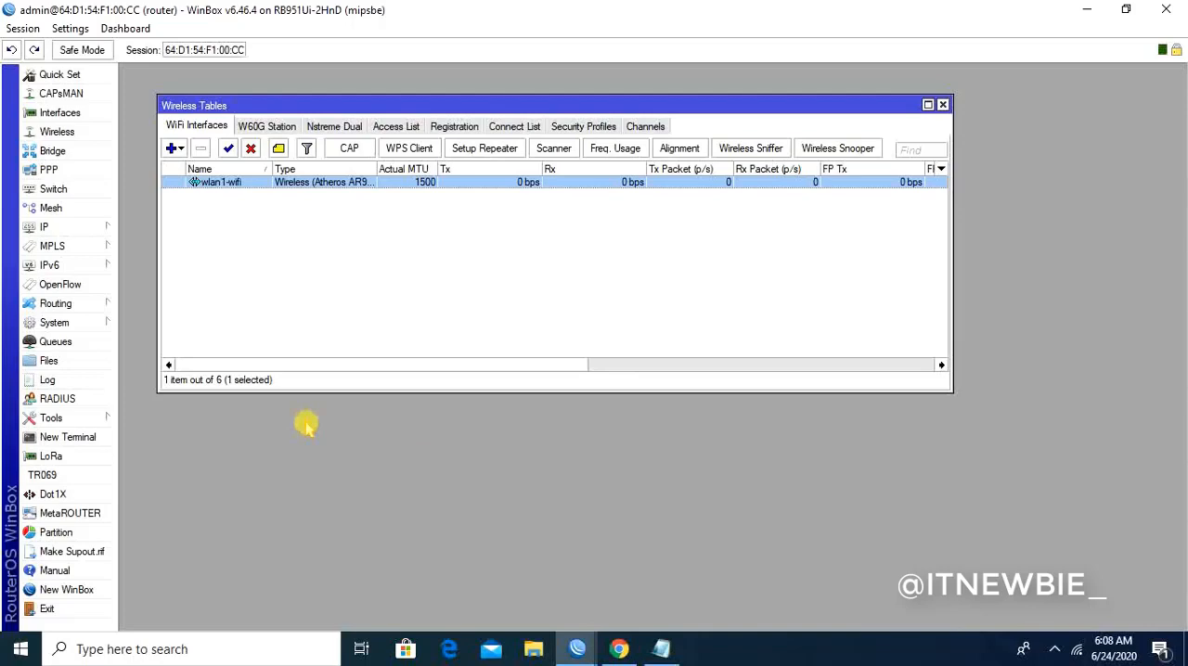
{"action": "left_click", "coordinate": [1086, 9]}
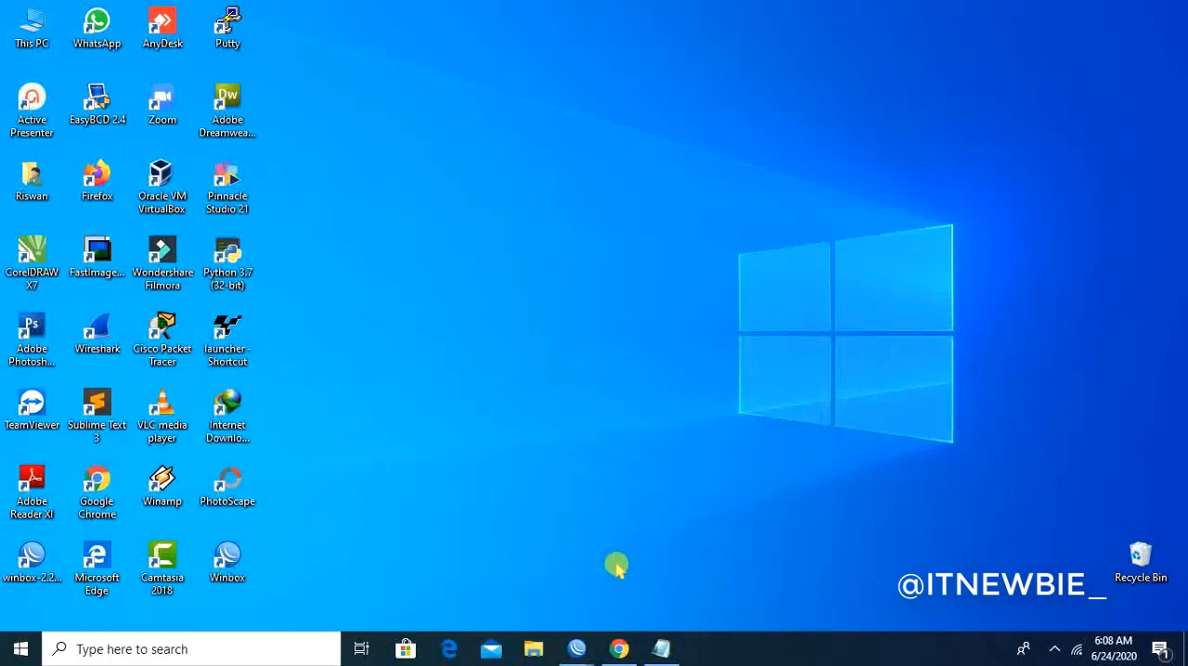